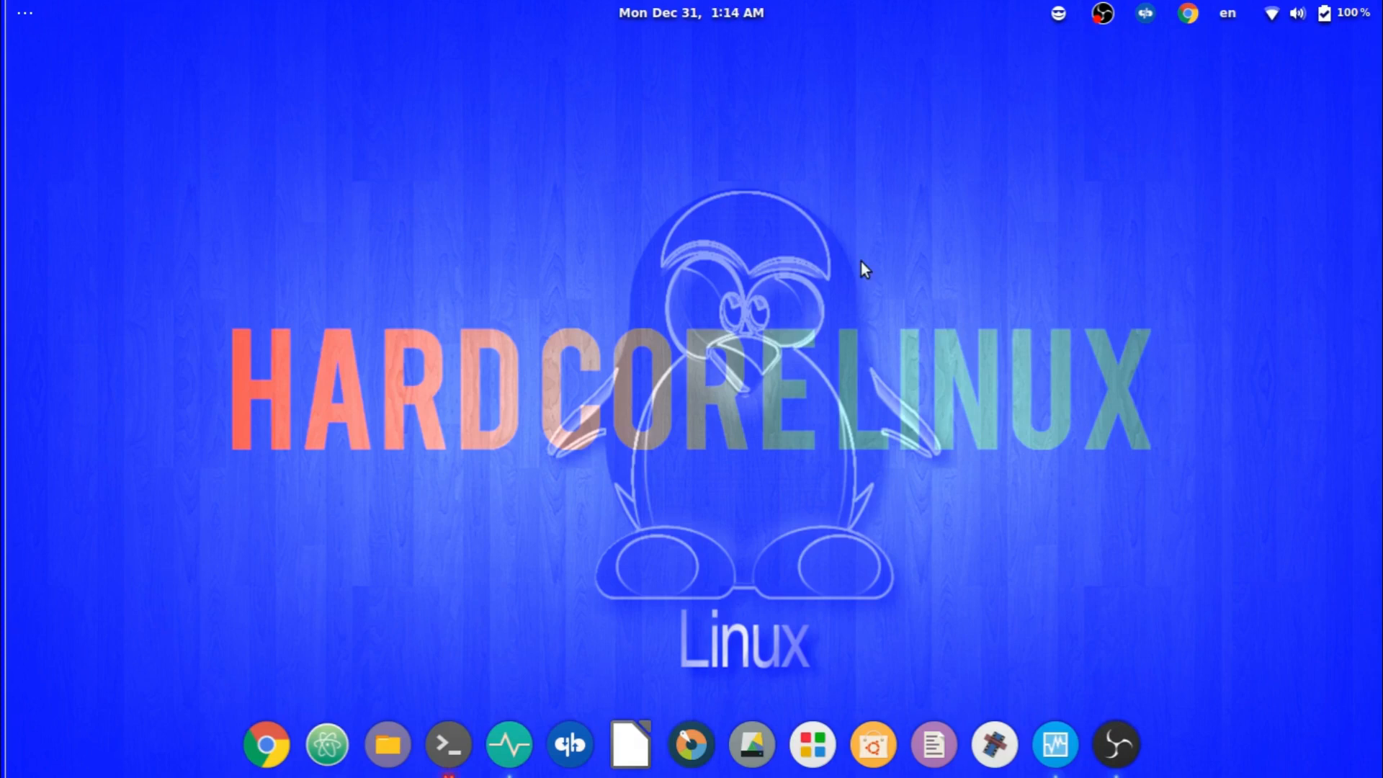
# Search Chrome for 'linux mint' and go to the linuxmint.com download page.
pyautogui.click(252, 760)
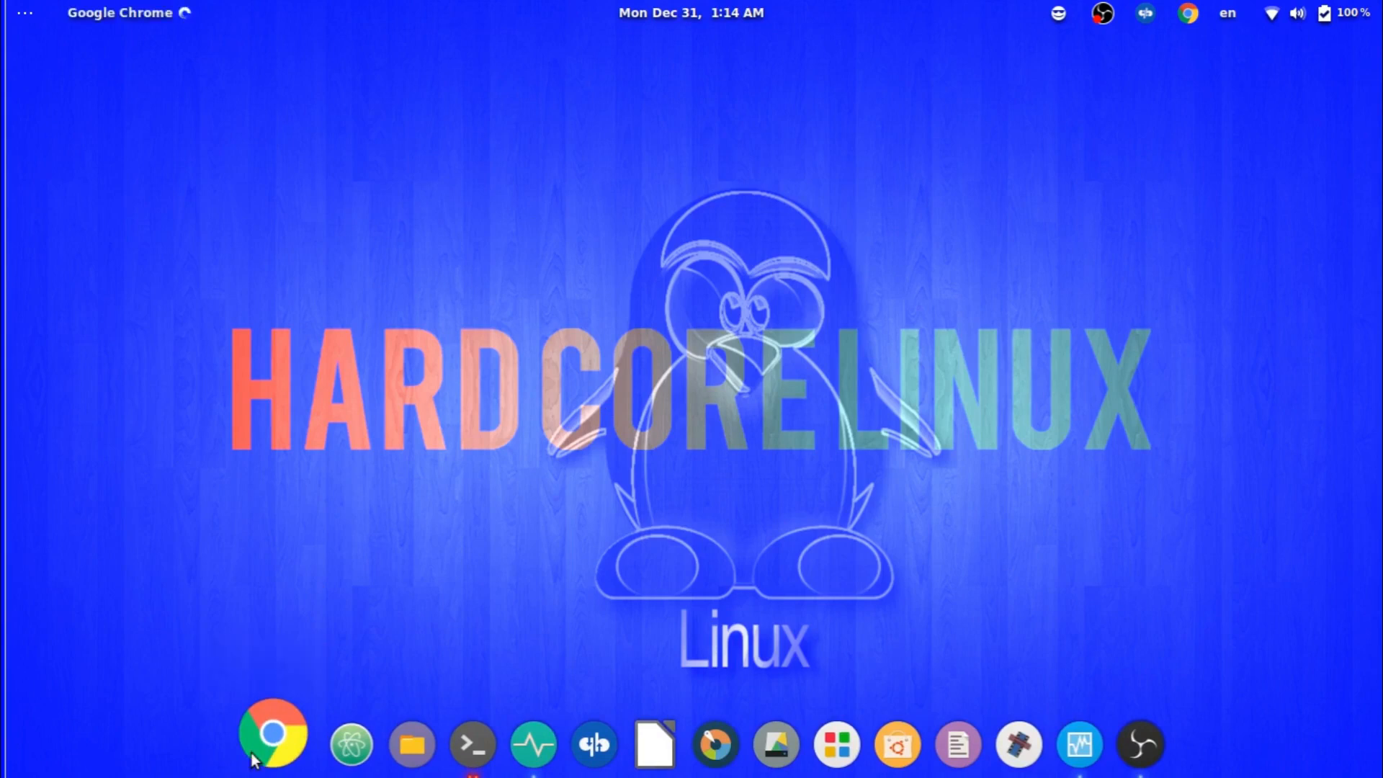
pyautogui.write('linux mint')
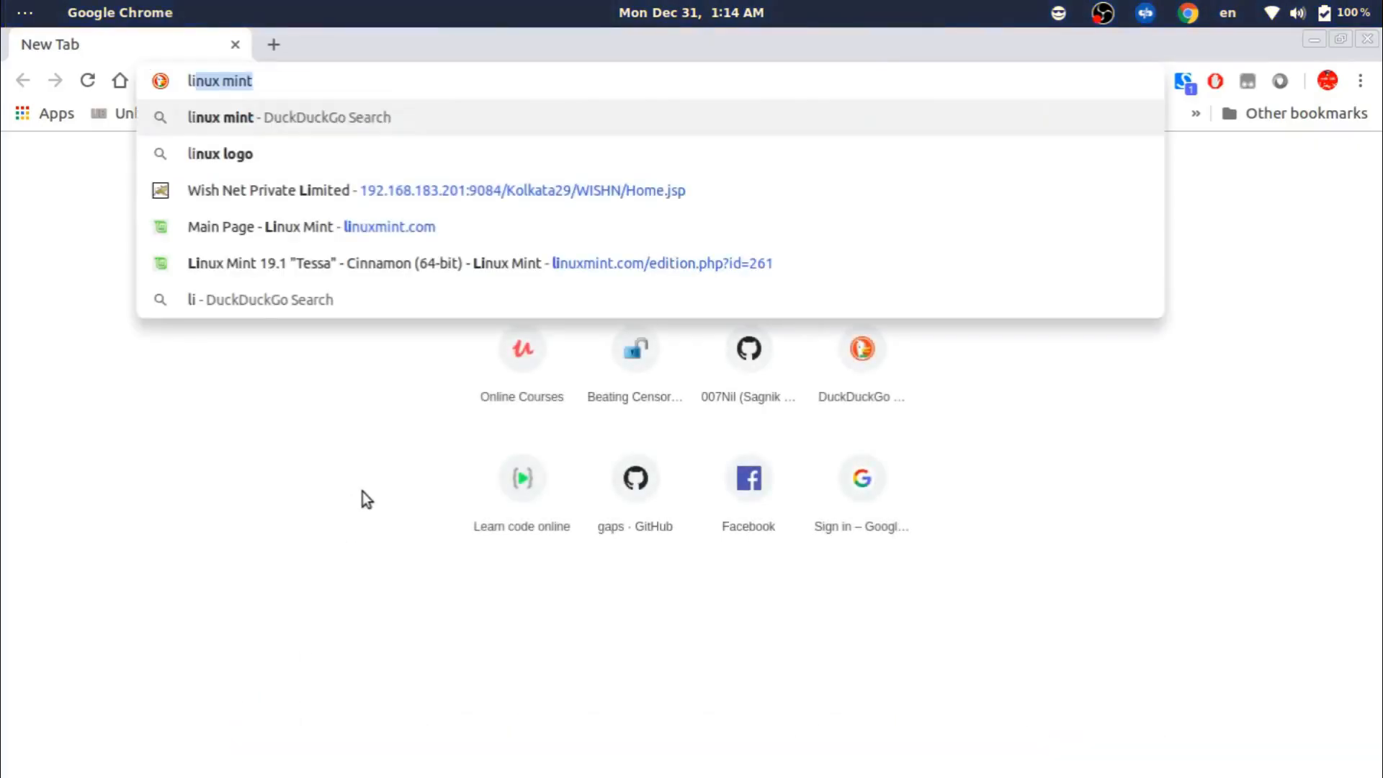
pyautogui.press('Return')
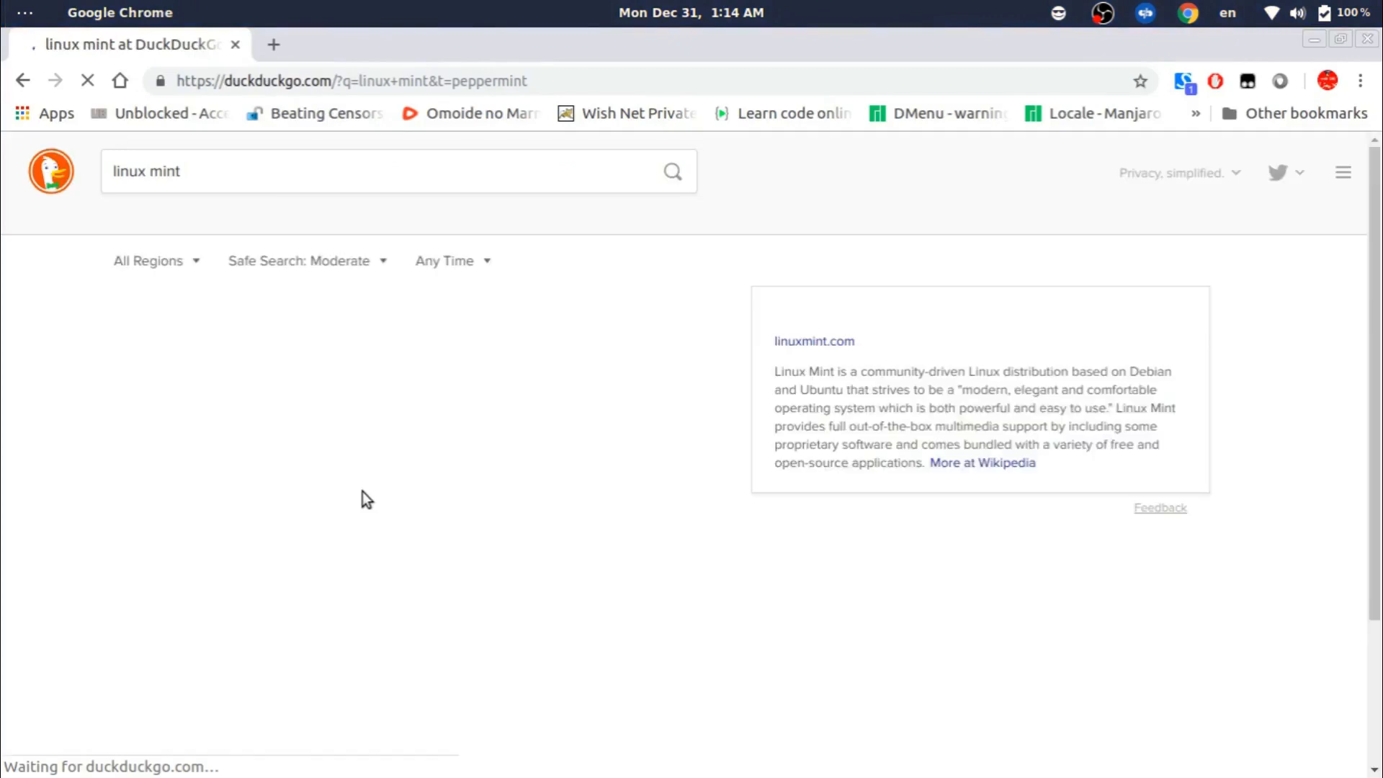
pyautogui.click(247, 309)
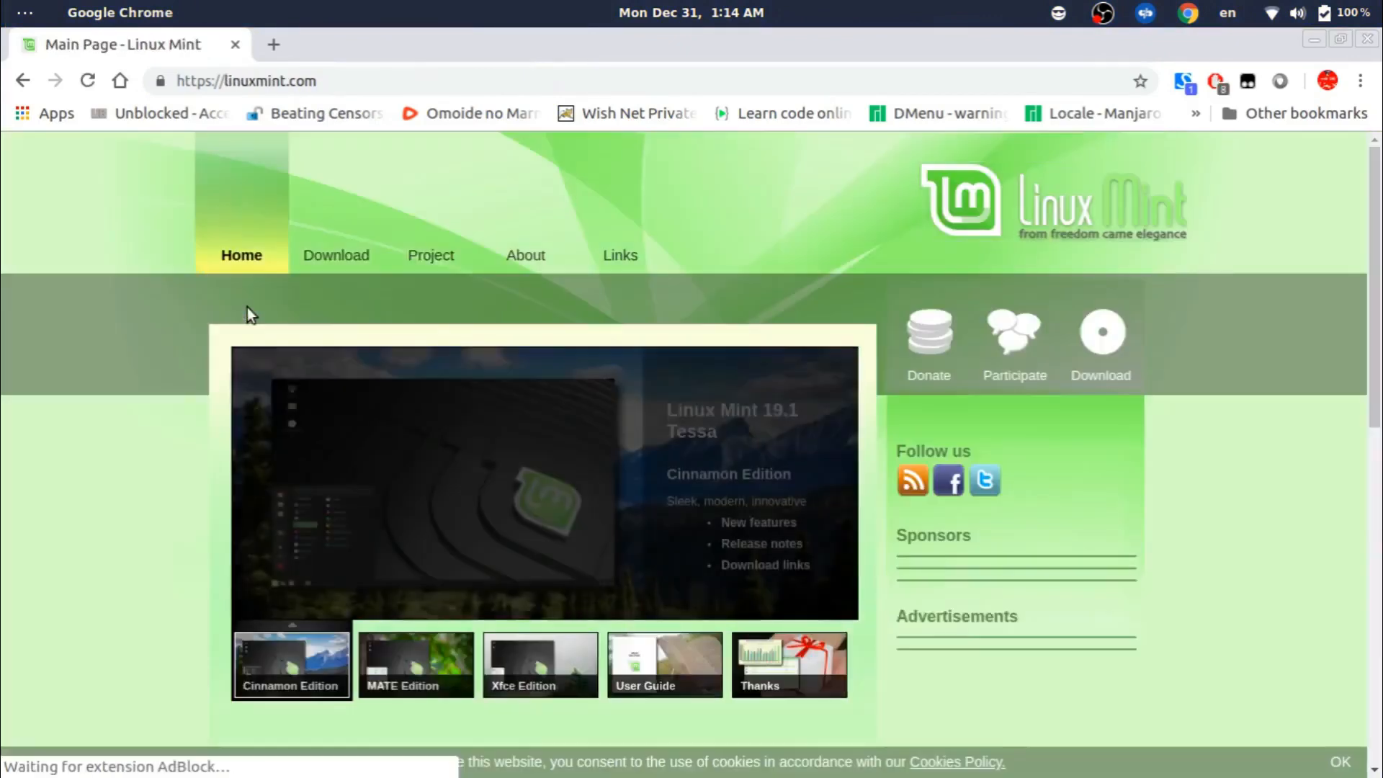
pyautogui.click(333, 258)
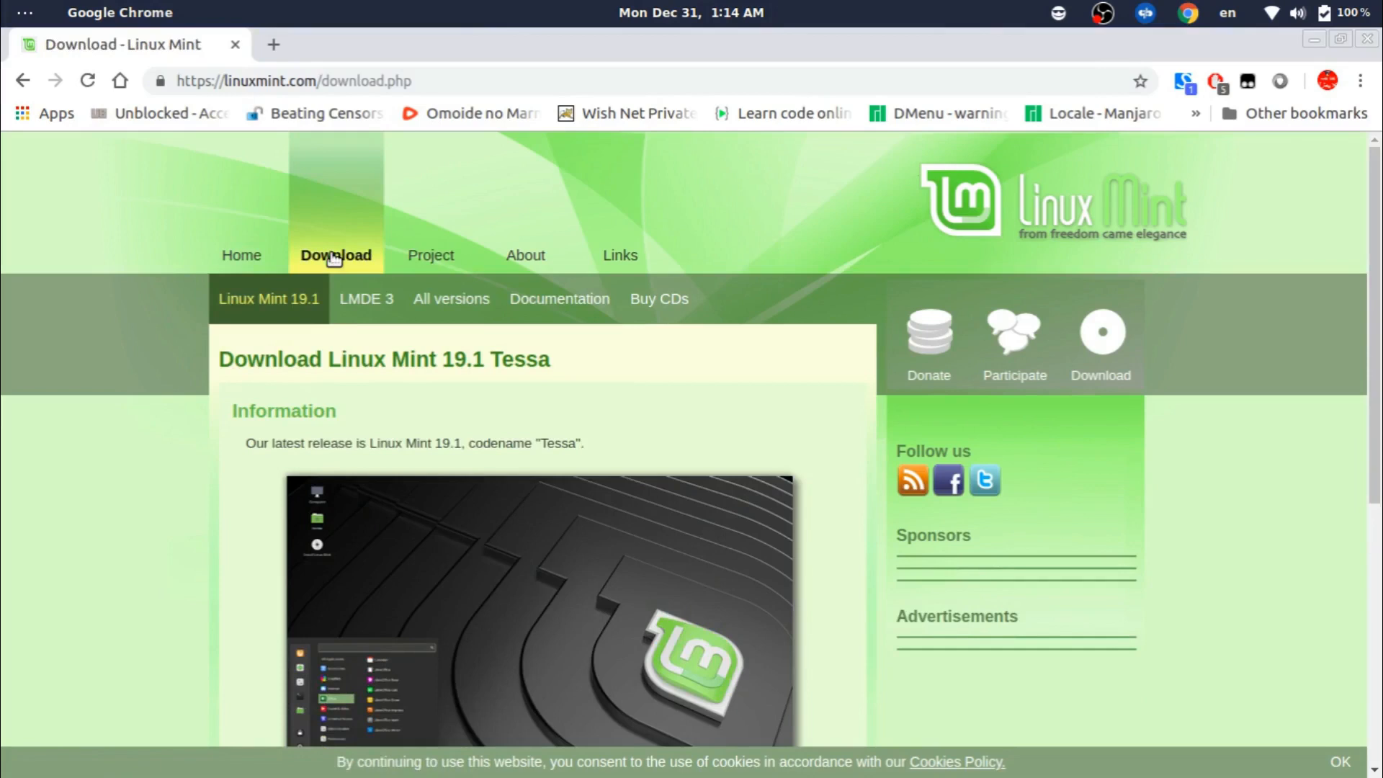
# Open the Linux Mint 19.1 'Tessa' Cinnamon 64-bit download page, then a blank new tab.
pyautogui.scroll(-6, 145, 423)
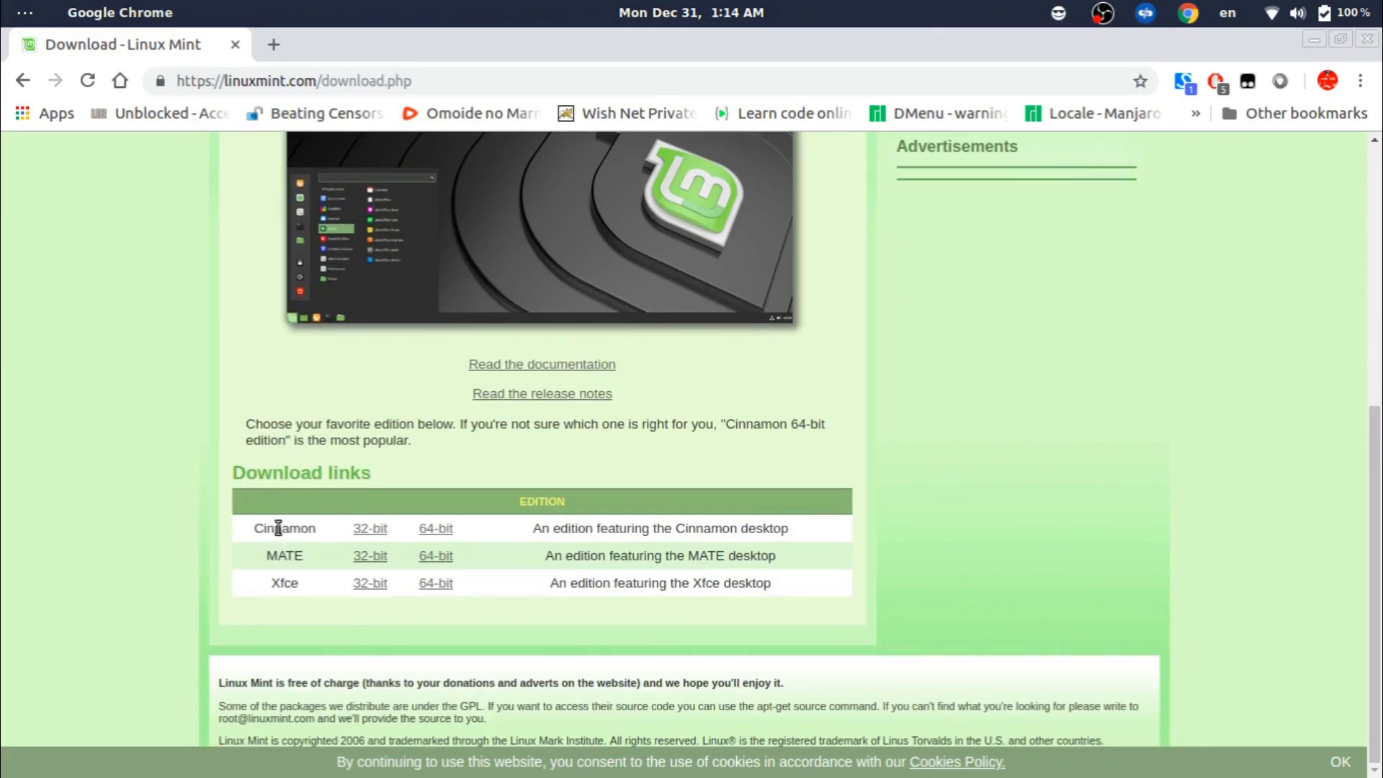
pyautogui.click(430, 530)
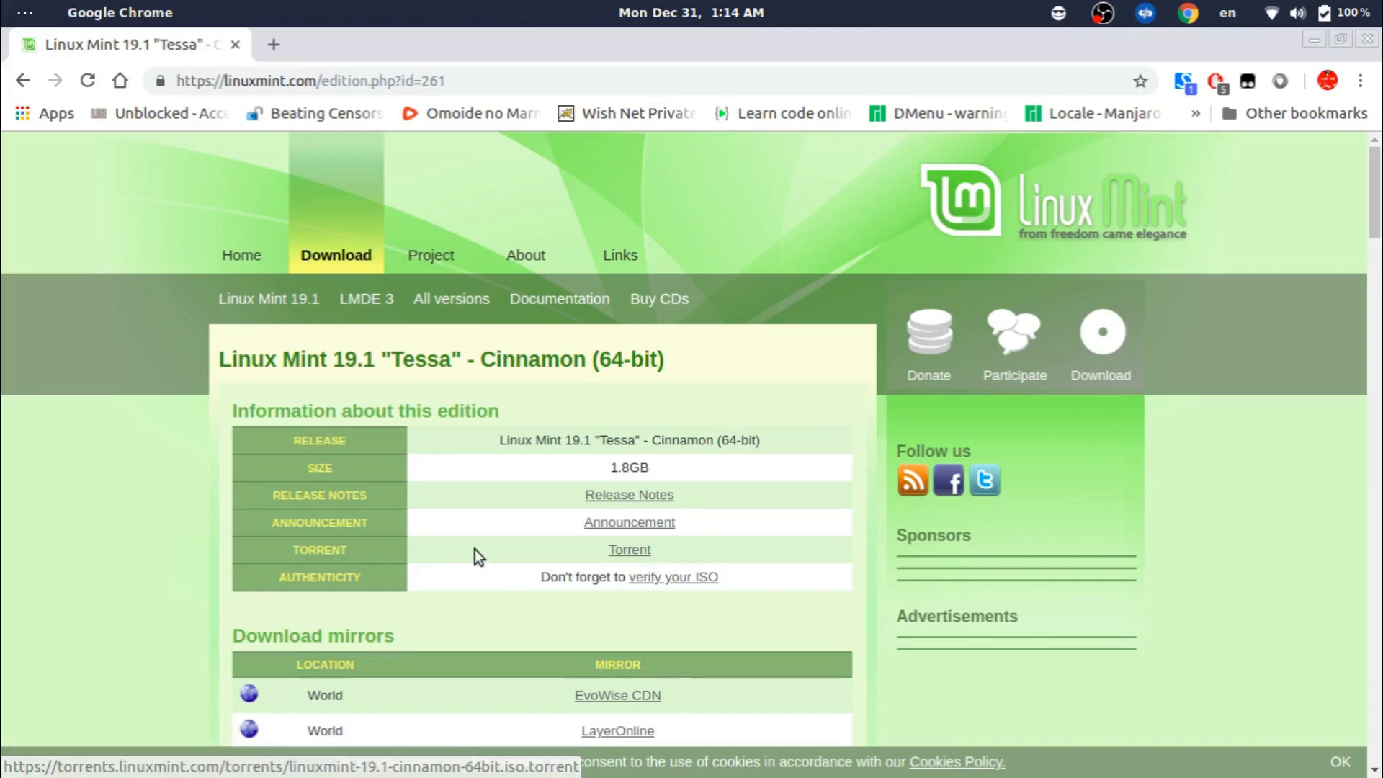
pyautogui.scroll(-2, 475, 556)
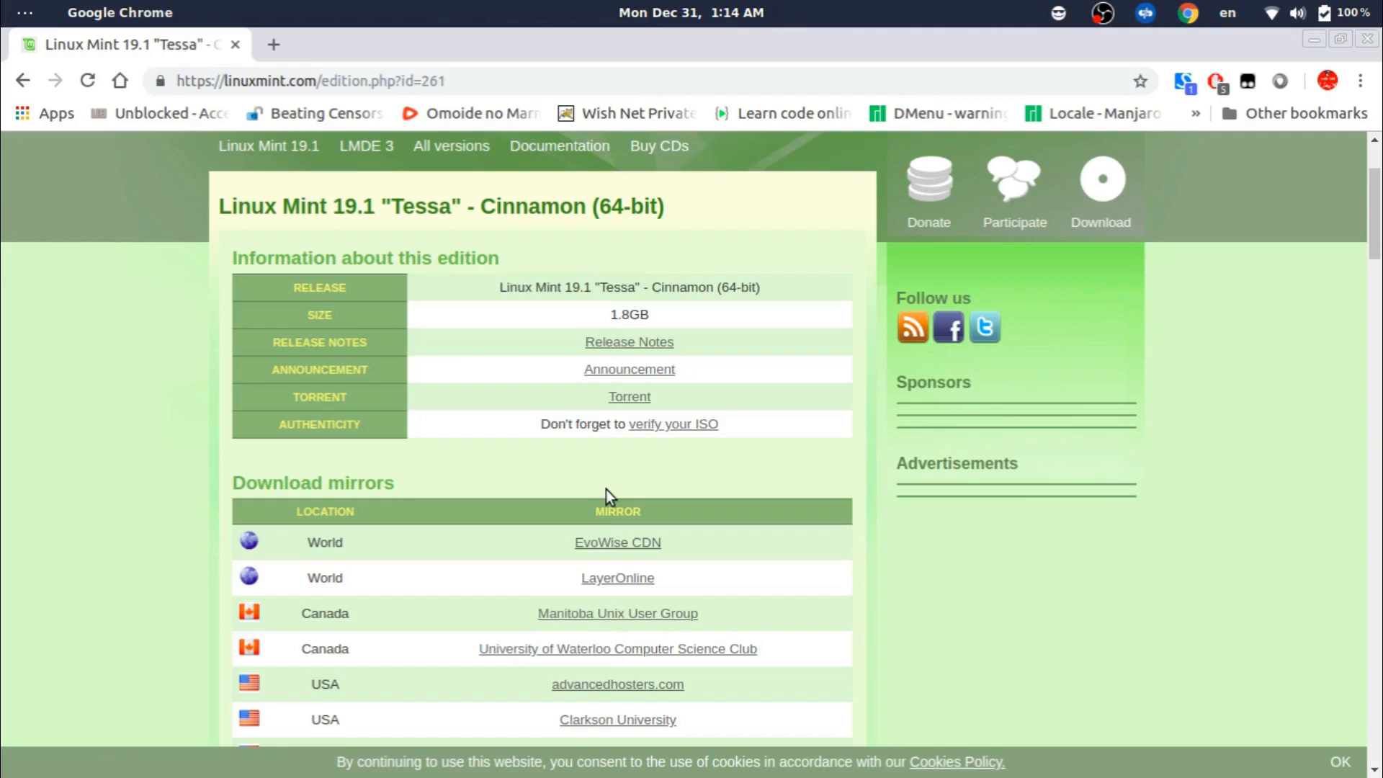
pyautogui.click(275, 44)
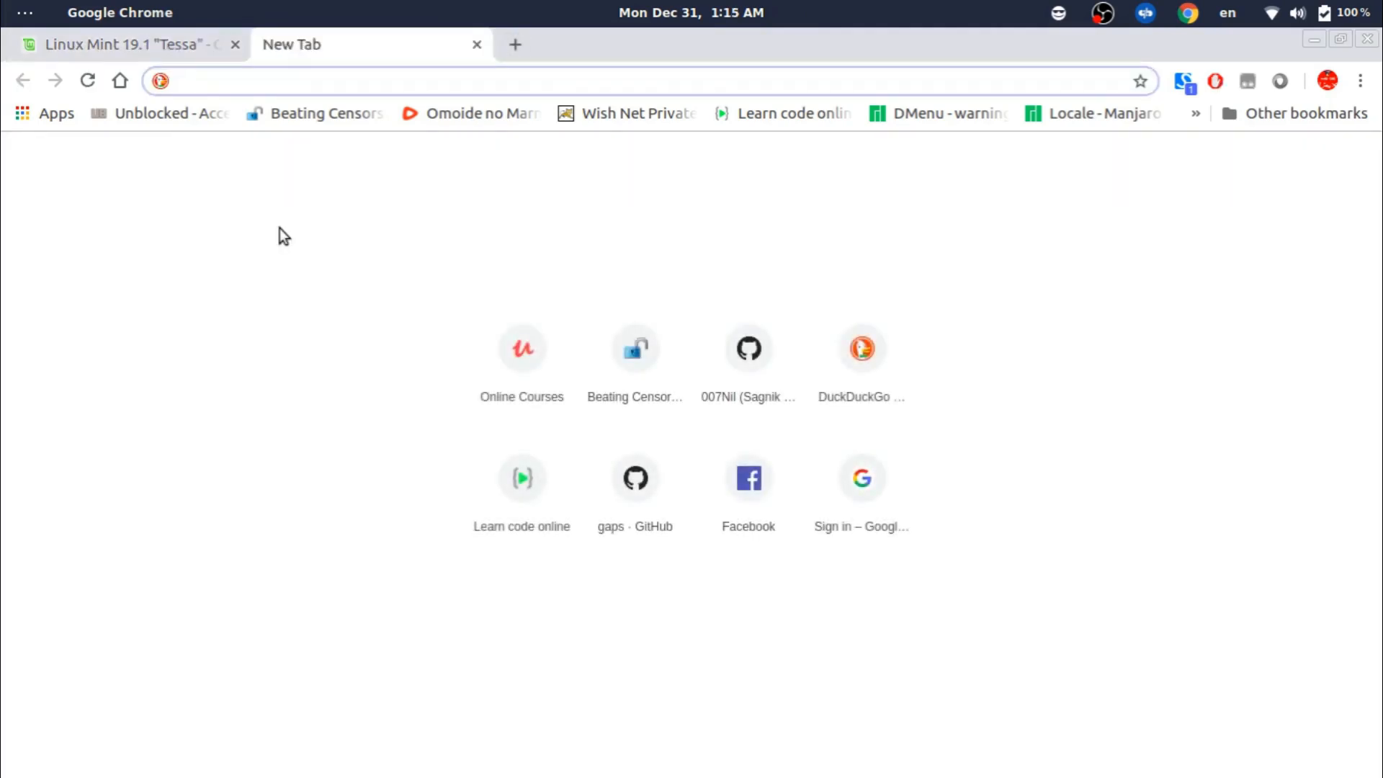
# Download rufus-usb-3-3.exe from uptodown via a 'rufus usb' search, then minimize Chrome.
pyautogui.write('rufu')
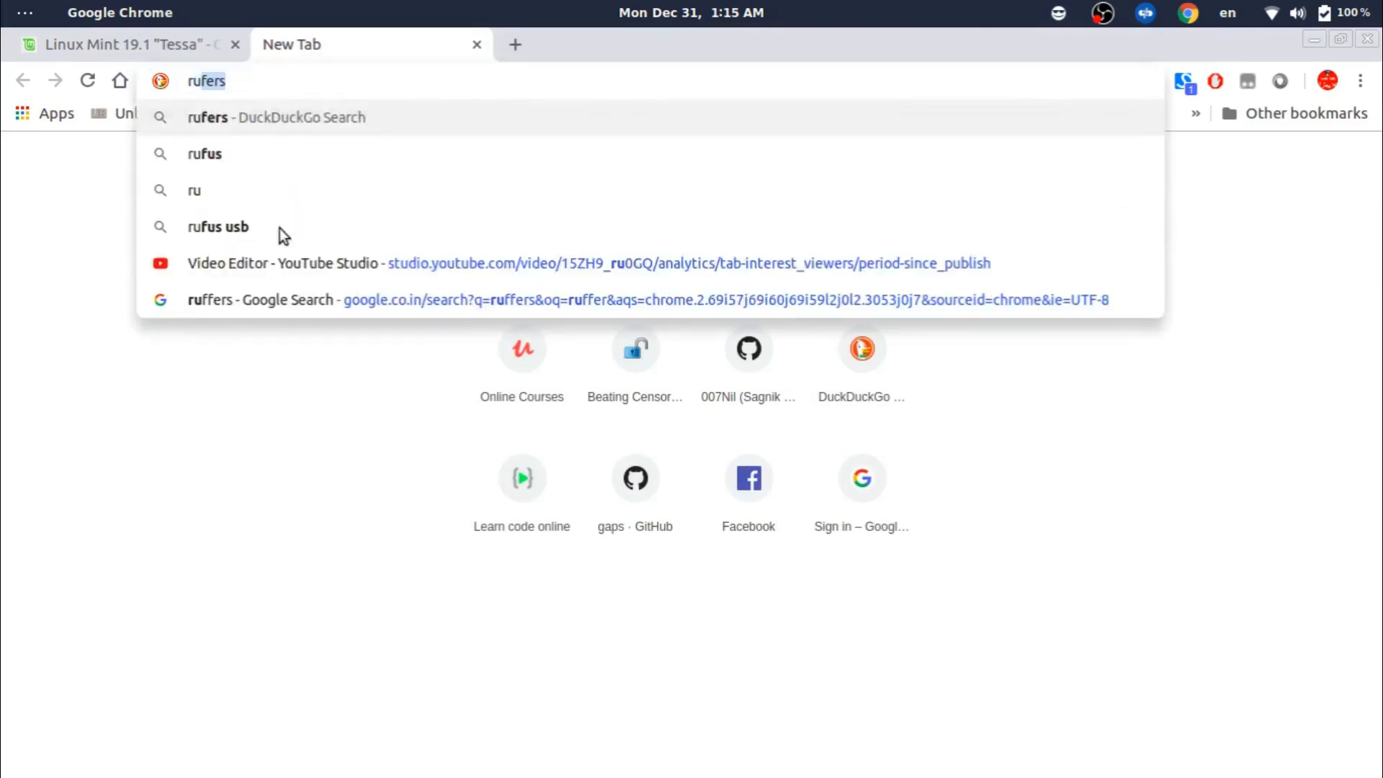
pyautogui.write('s usb')
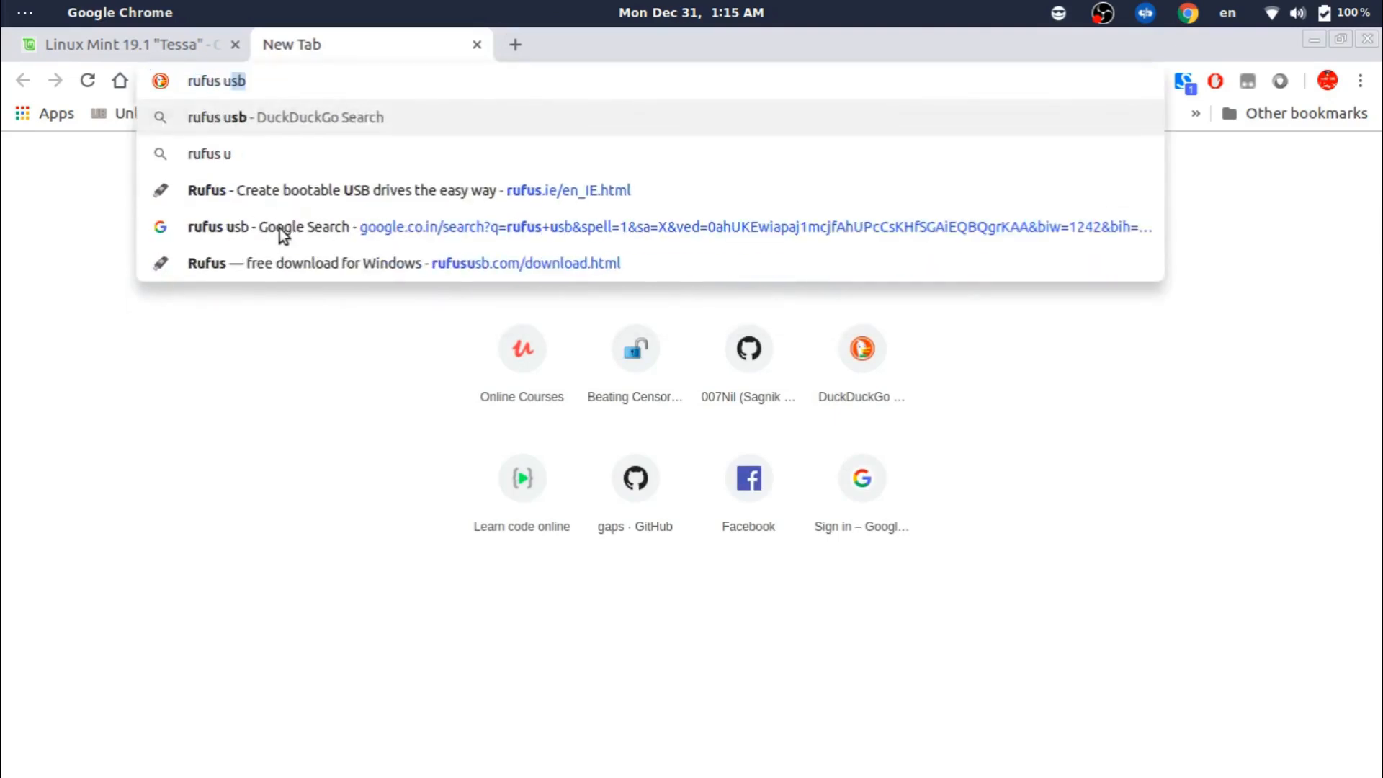
pyautogui.press('Return')
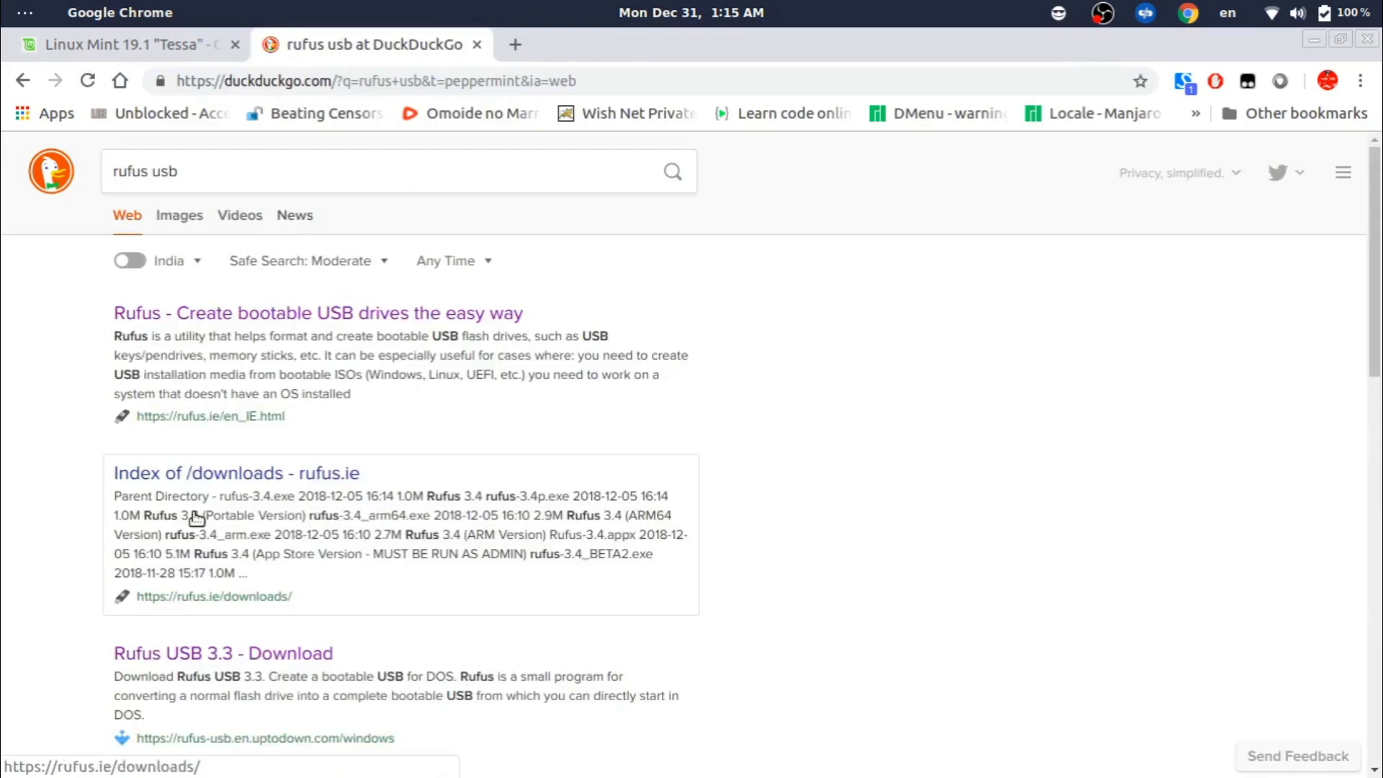
pyautogui.click(168, 655)
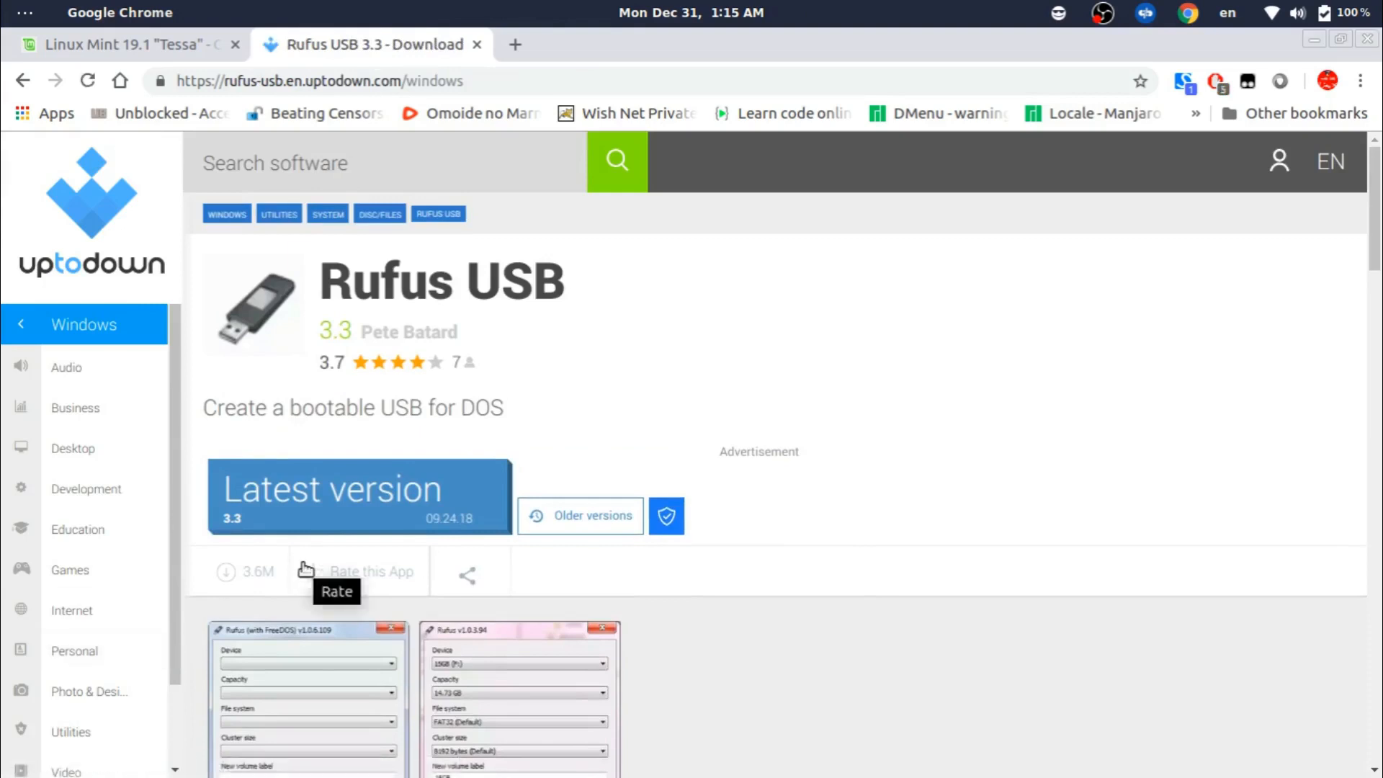
pyautogui.click(367, 506)
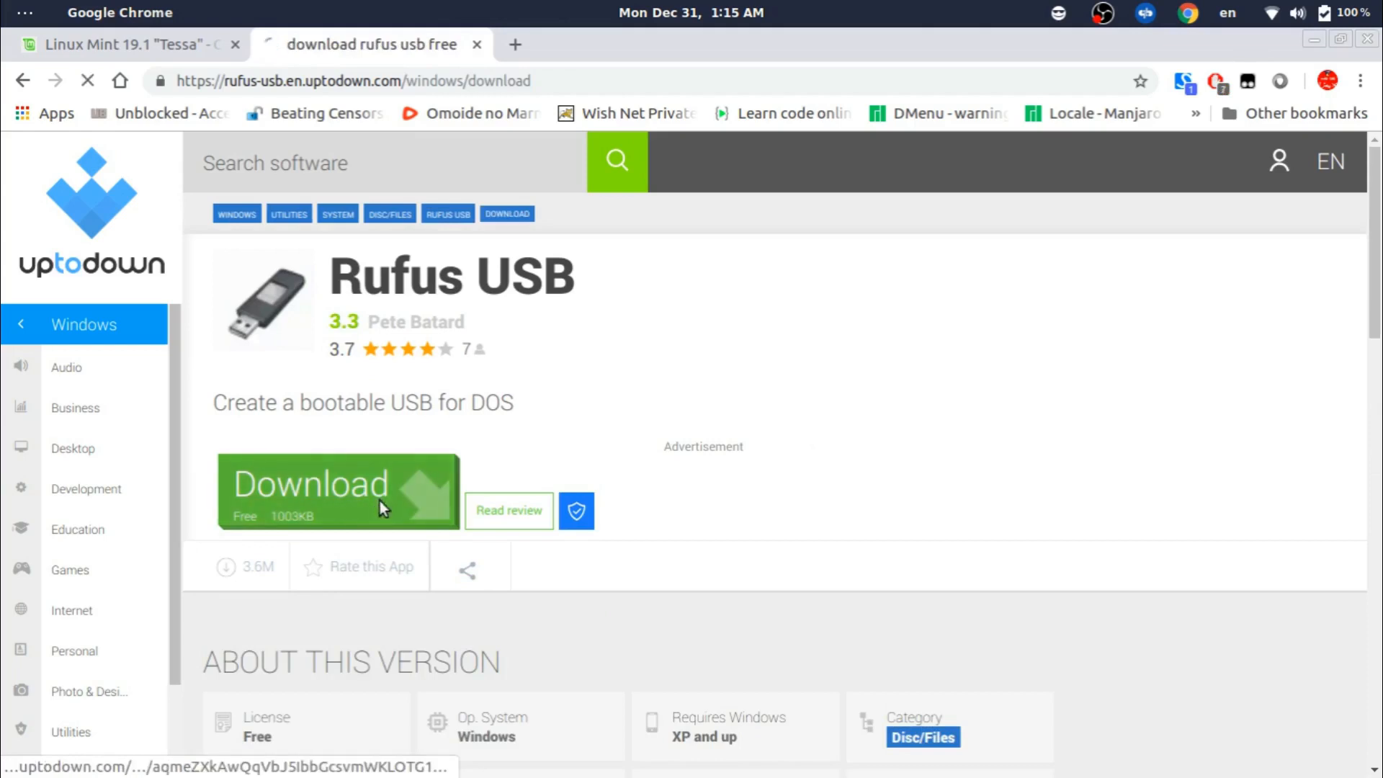
pyautogui.click(379, 500)
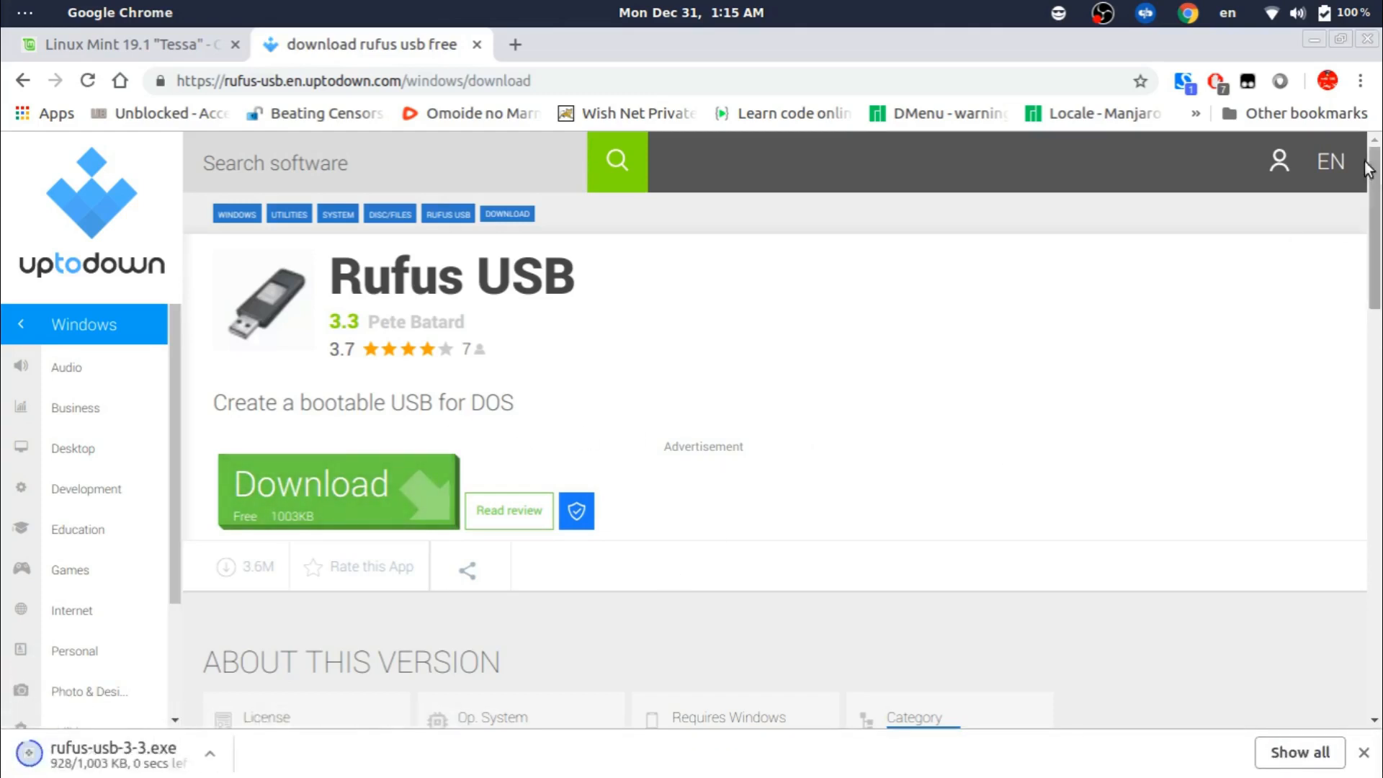
pyautogui.click(1319, 36)
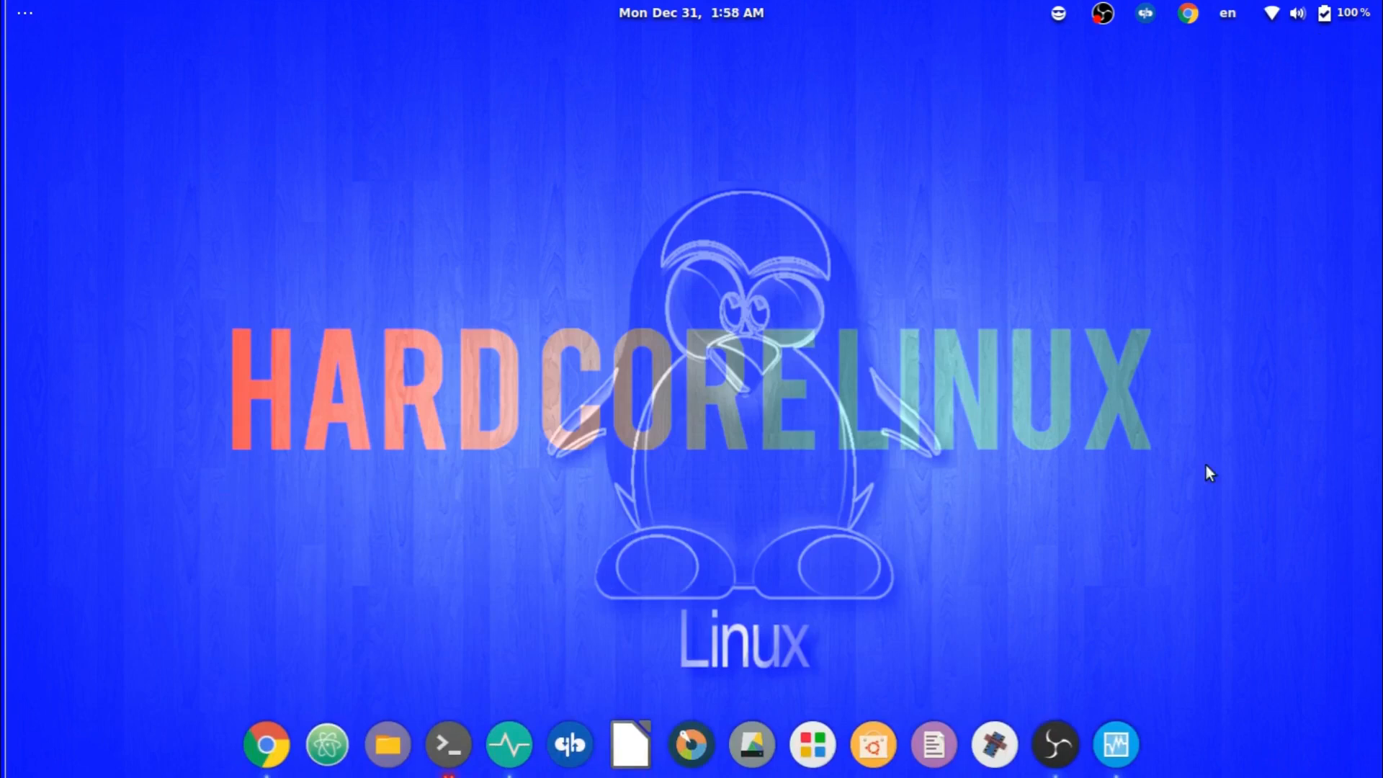
# Start the Linux Mint VM, boot the live Linux Mint session, and dismiss the VirtualBox and rendering notices.
pyautogui.click(1117, 744)
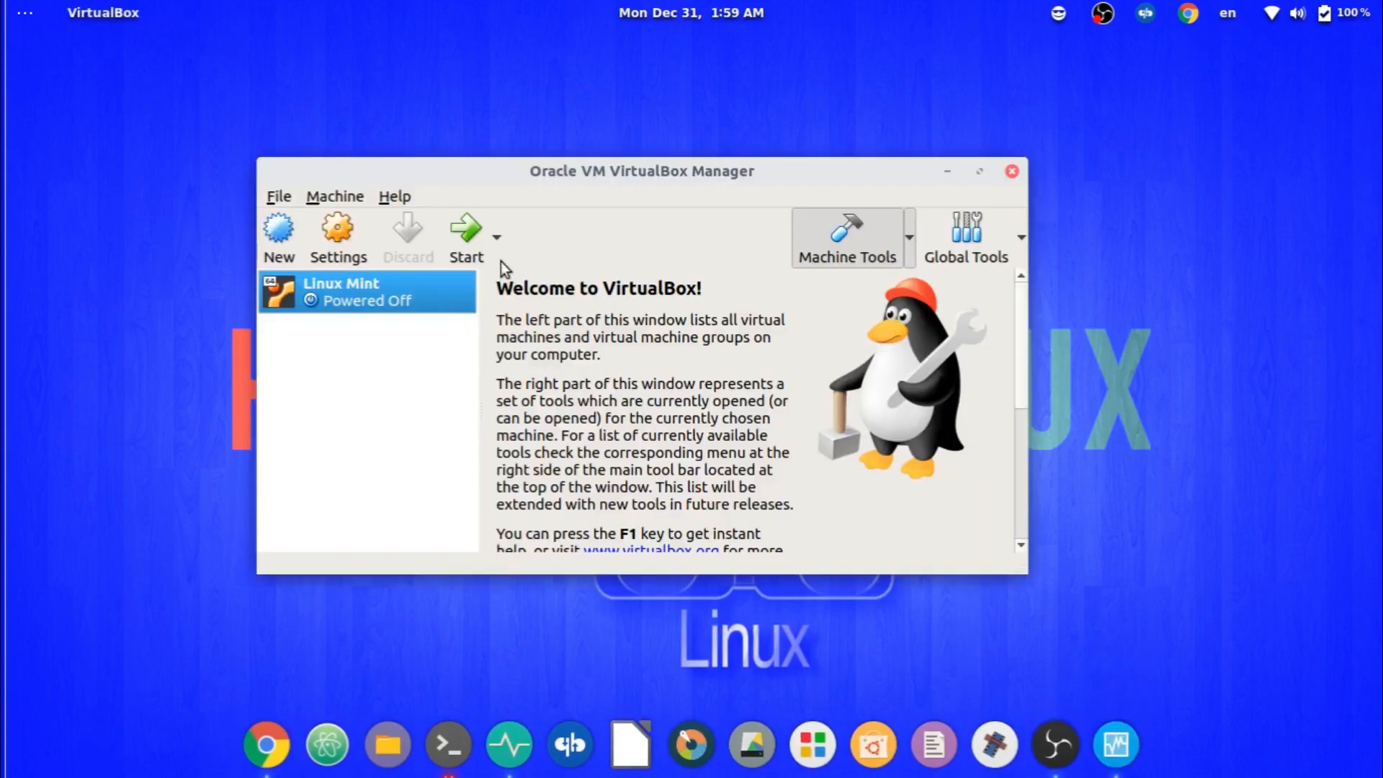
pyautogui.click(466, 232)
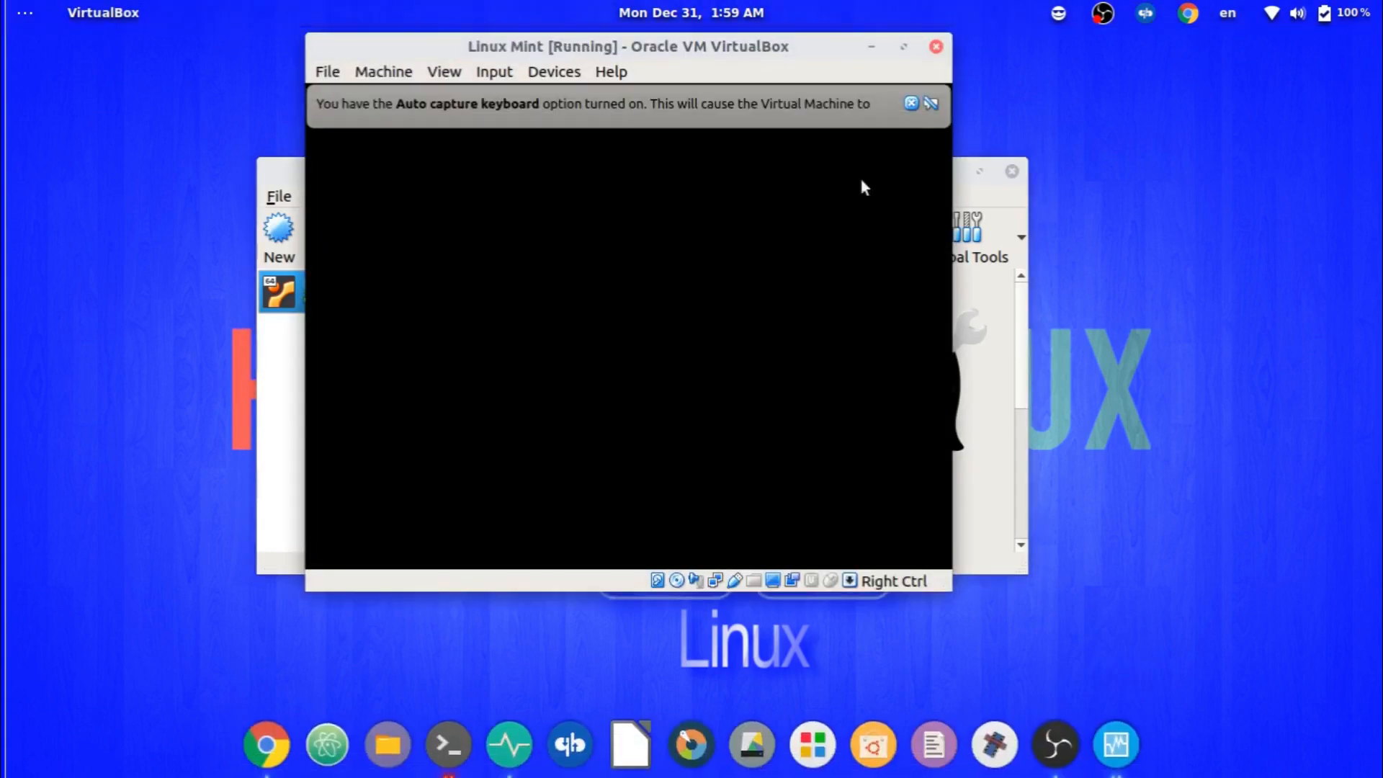
pyautogui.click(911, 103)
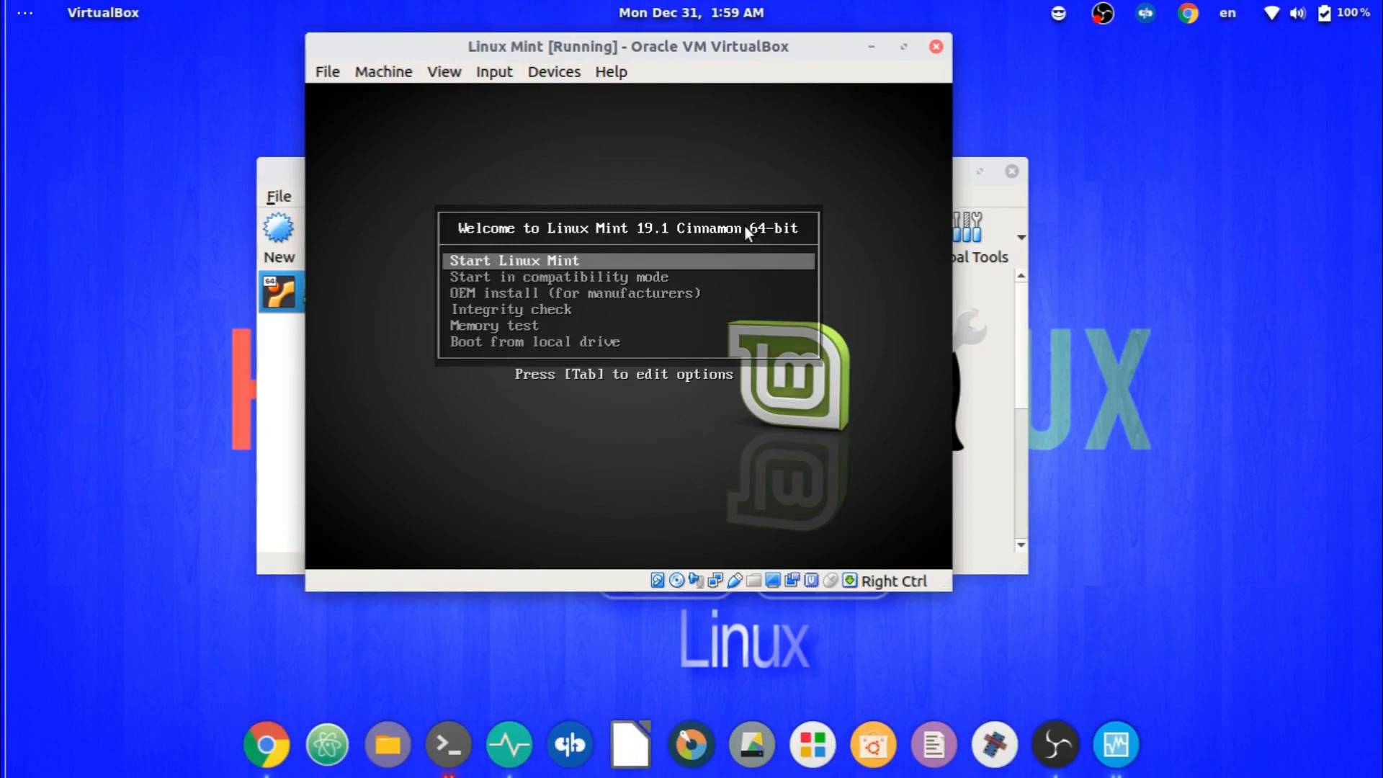
pyautogui.press('Return')
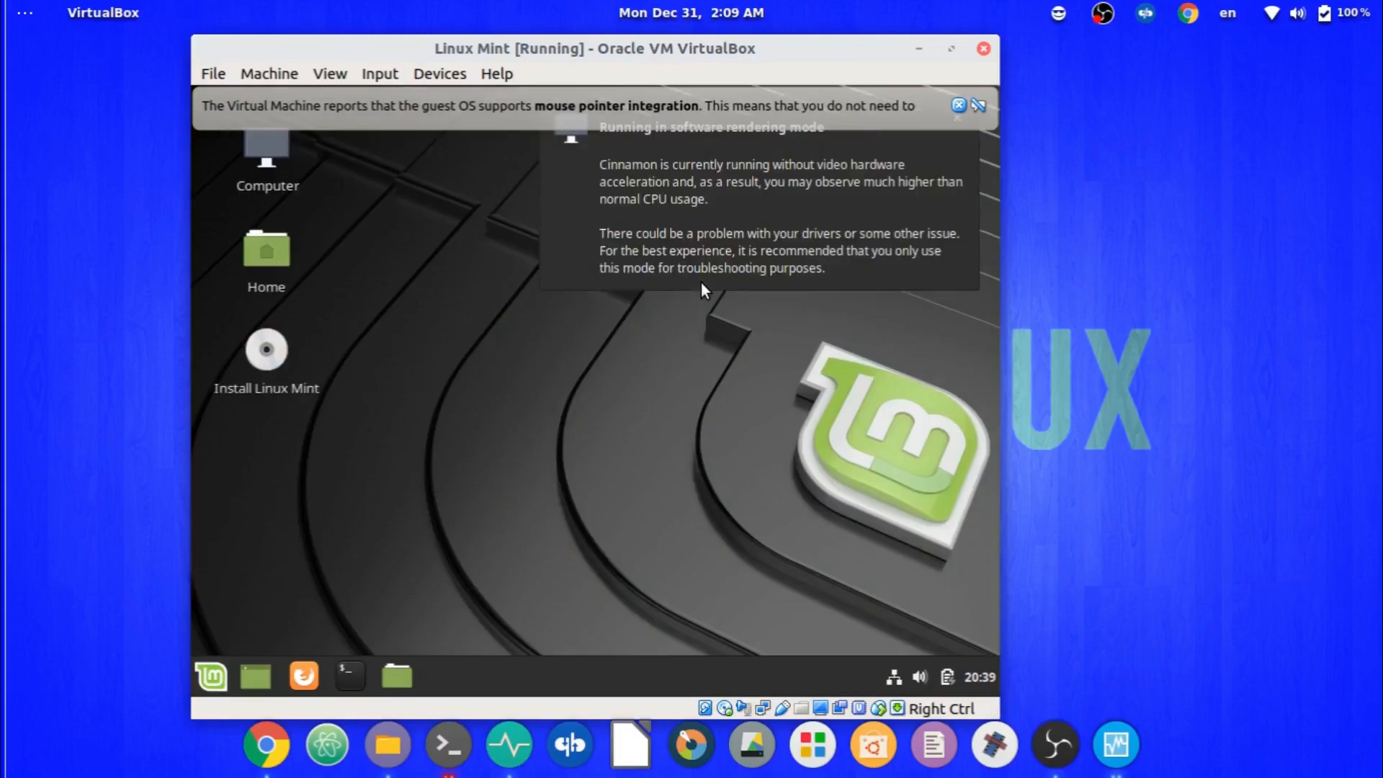
pyautogui.click(958, 106)
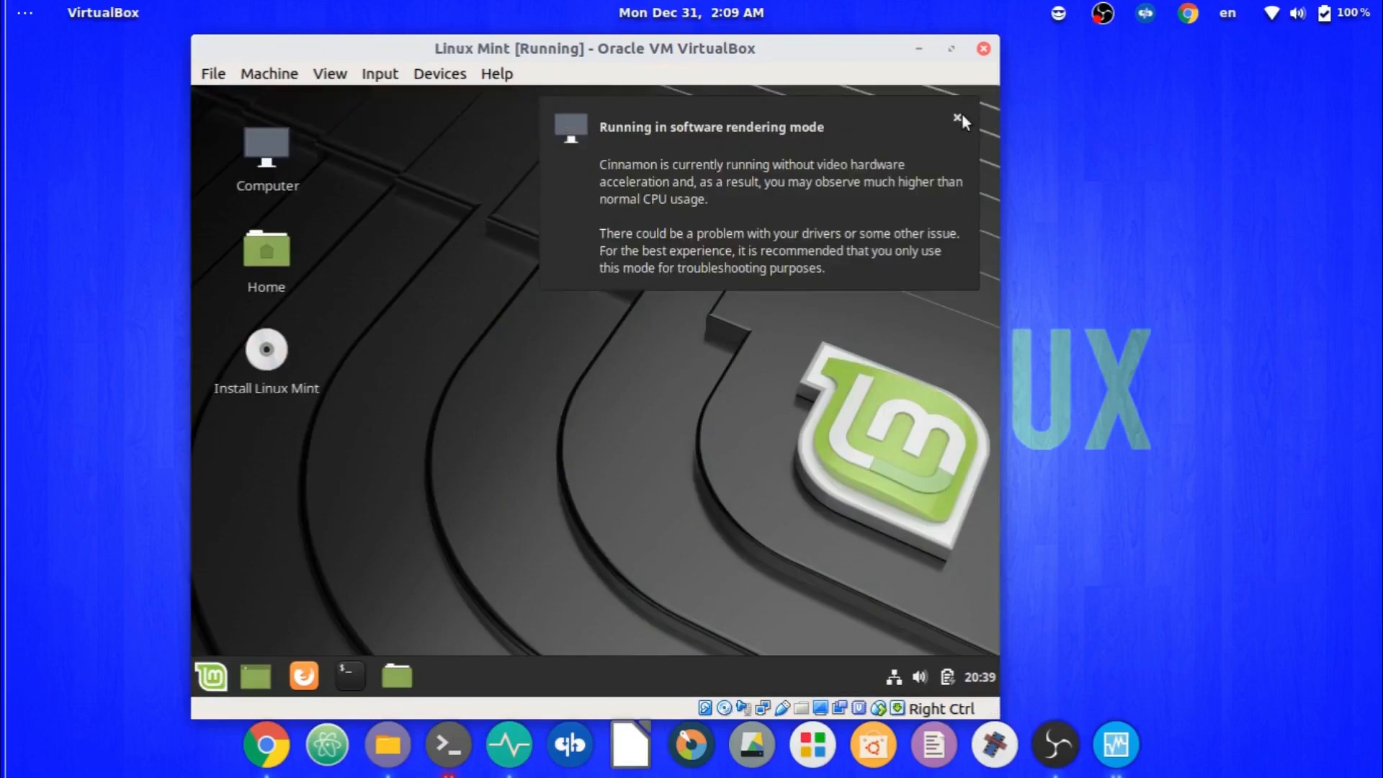
pyautogui.click(960, 117)
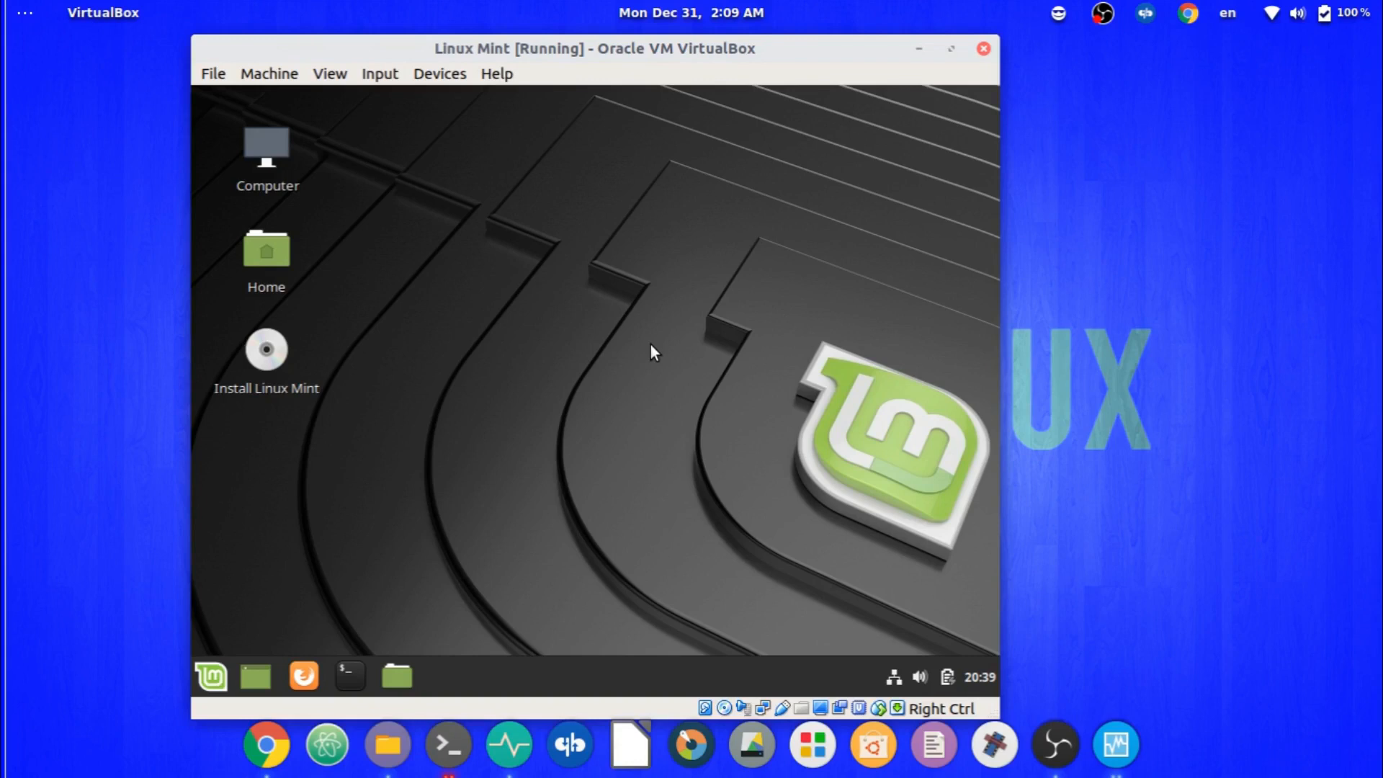
pyautogui.moveTo(573, 298); pyautogui.dragTo(688, 443)
# Close the Home folder window and launch Install Linux Mint from its desktop icon.
pyautogui.click(397, 676)
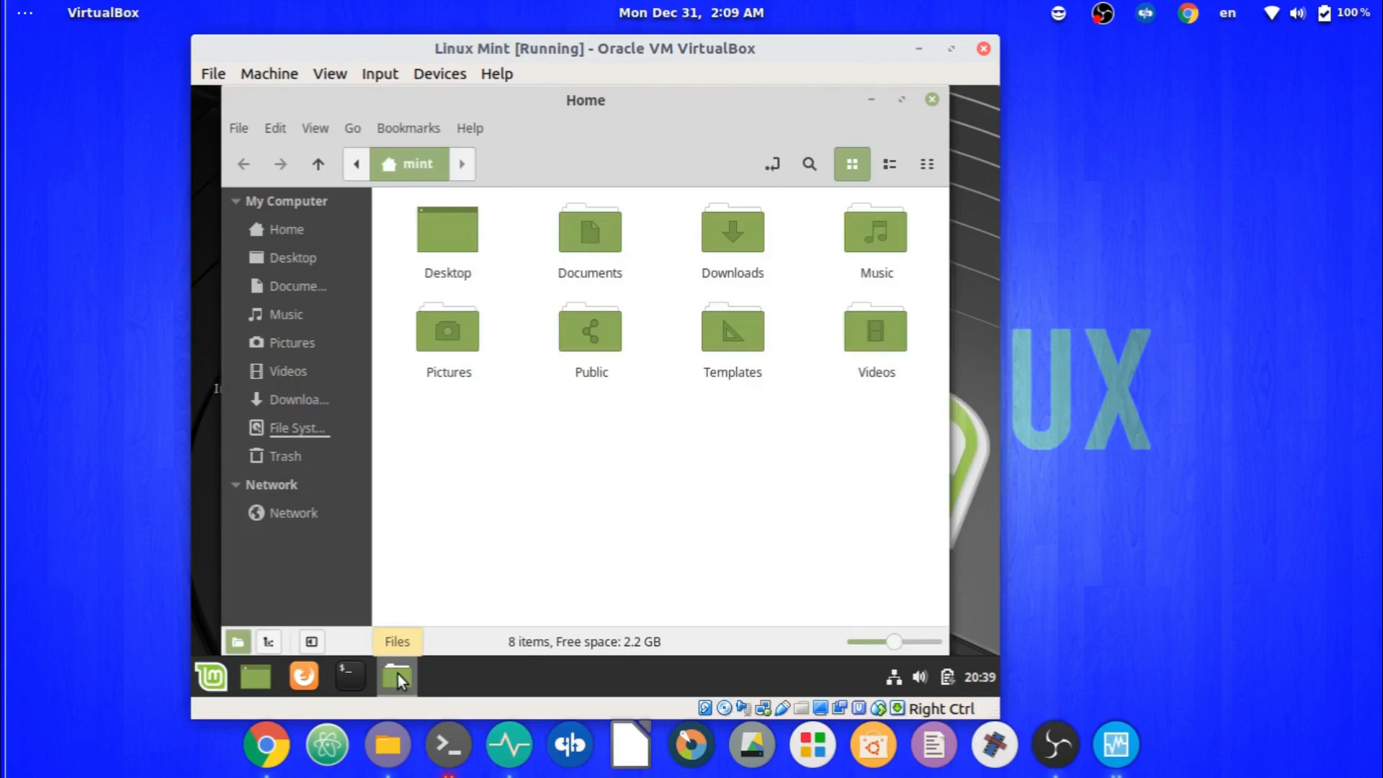
pyautogui.click(932, 100)
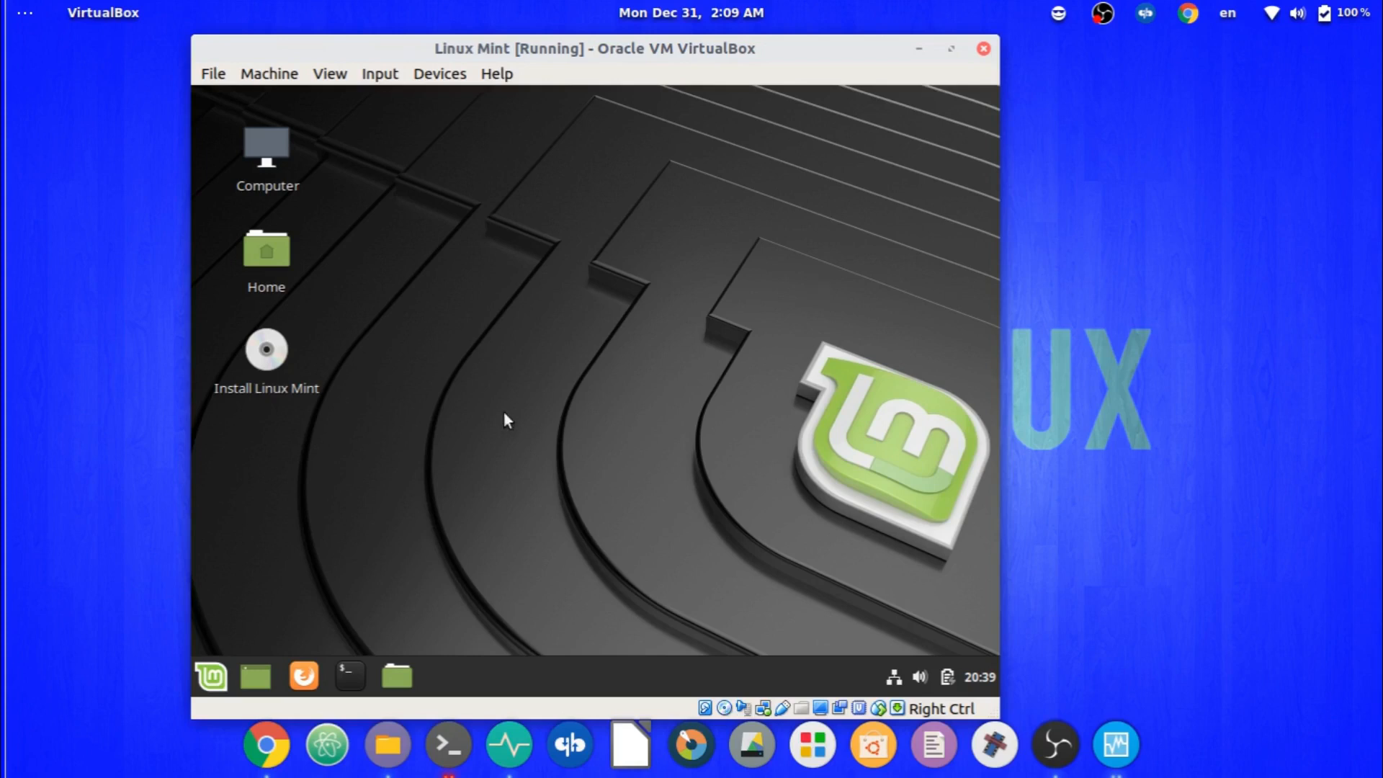
pyautogui.doubleClick(270, 383)
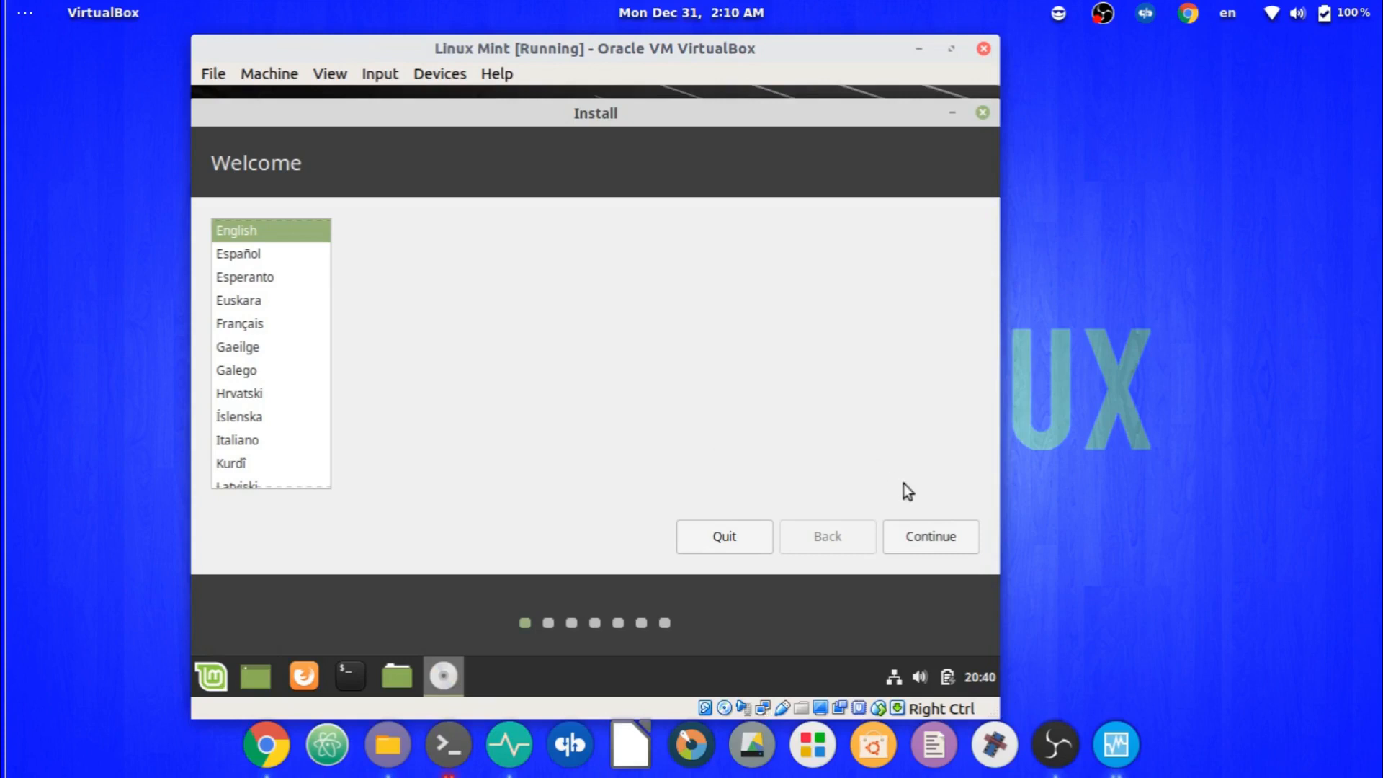
# Keep English with the English (US) keyboard layout and enable installing third-party software.
pyautogui.click(939, 542)
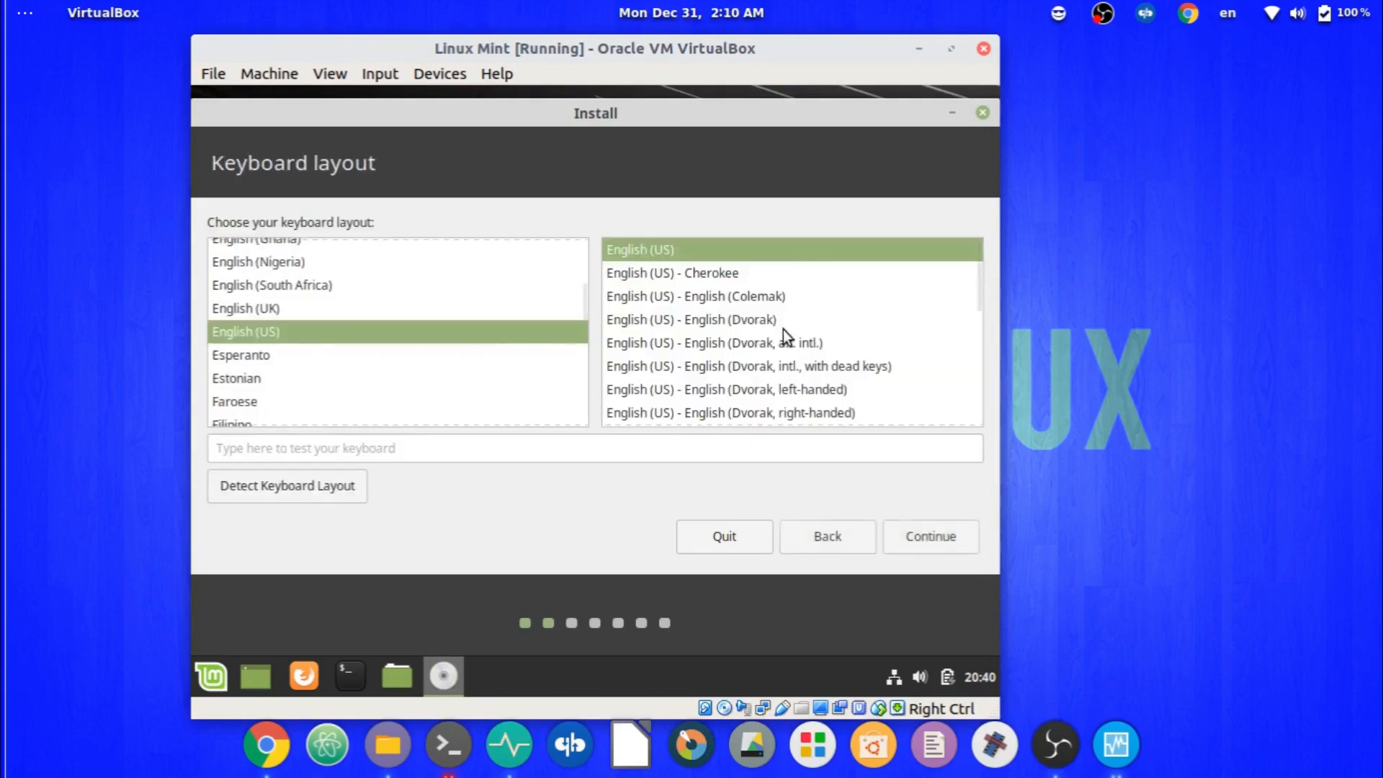
pyautogui.click(952, 533)
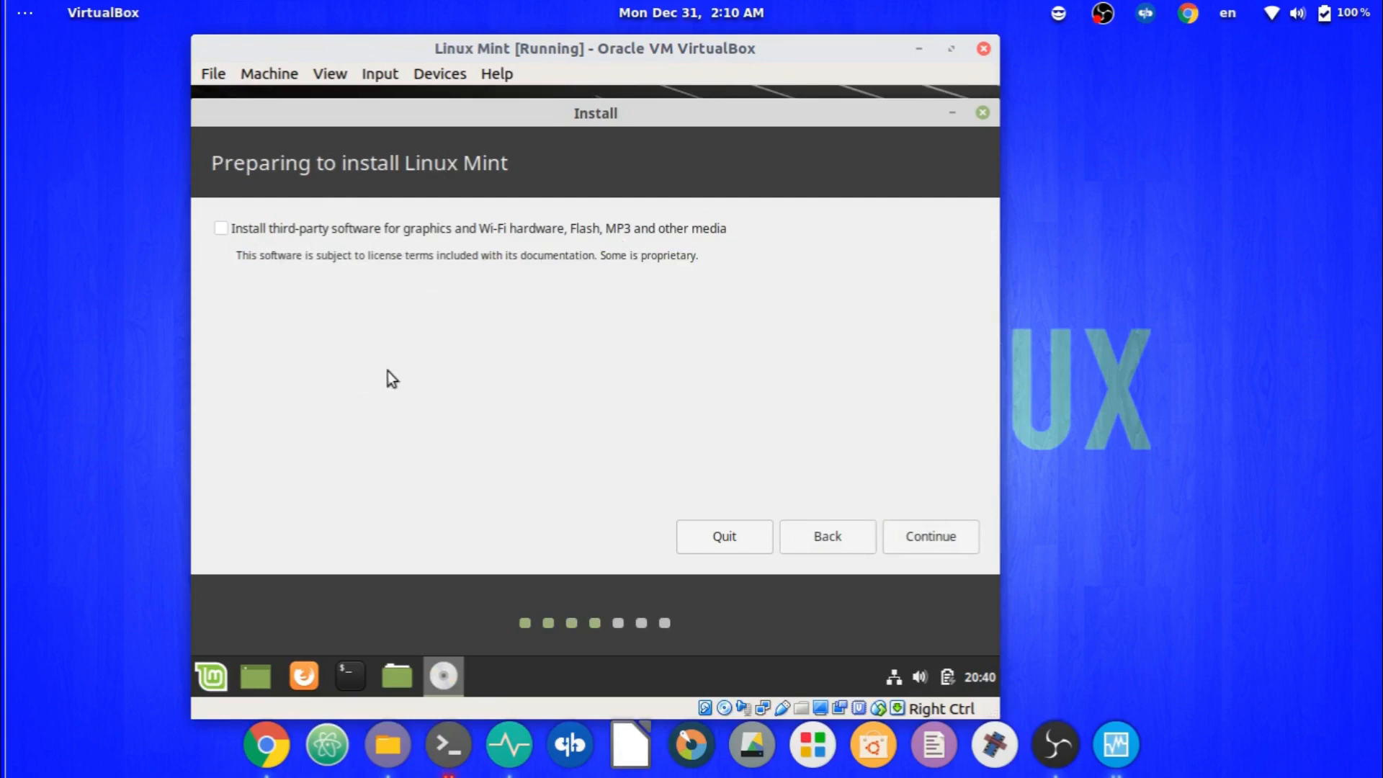
pyautogui.click(222, 229)
pyautogui.click(942, 536)
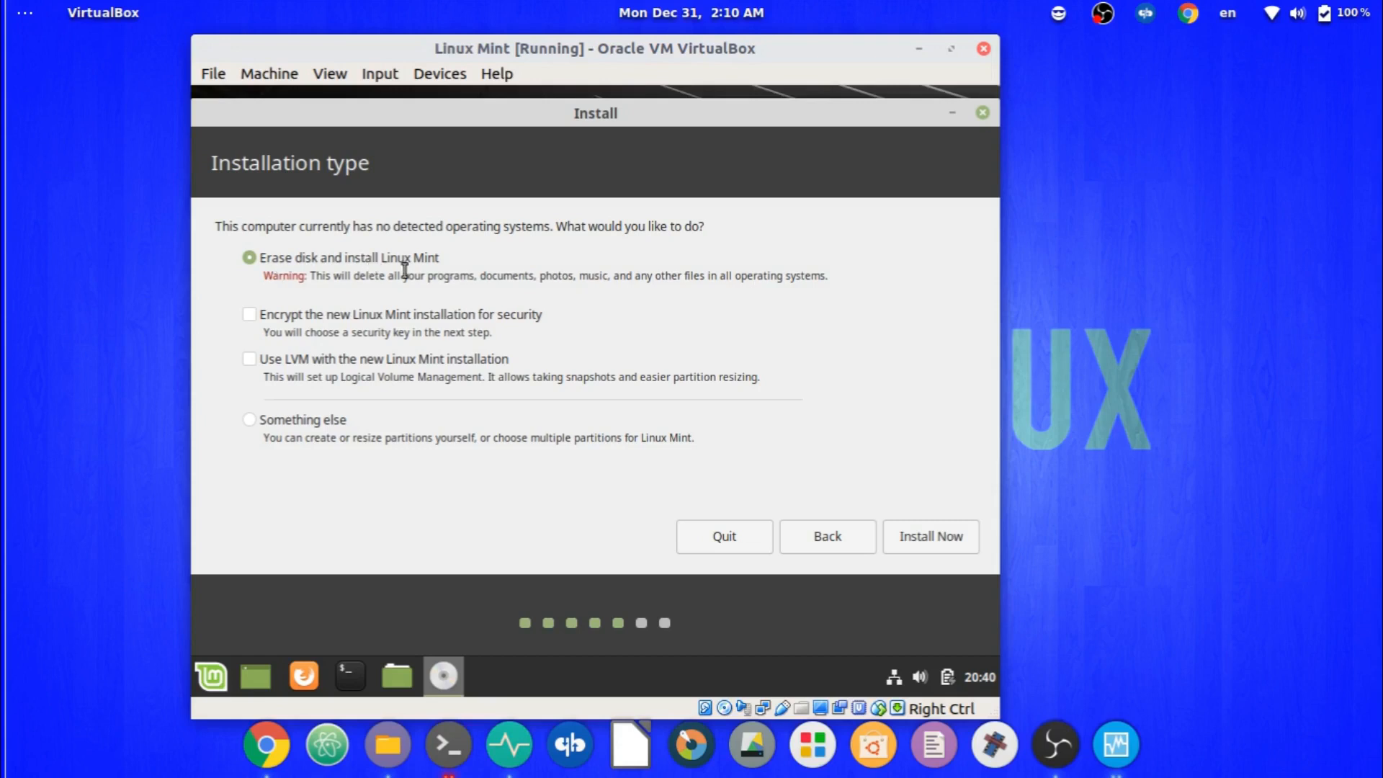
# Choose 'Something else', create a new empty partition table on /dev/sda, and select its 53687 MB free space.
pyautogui.moveTo(375, 275); pyautogui.dragTo(835, 268)
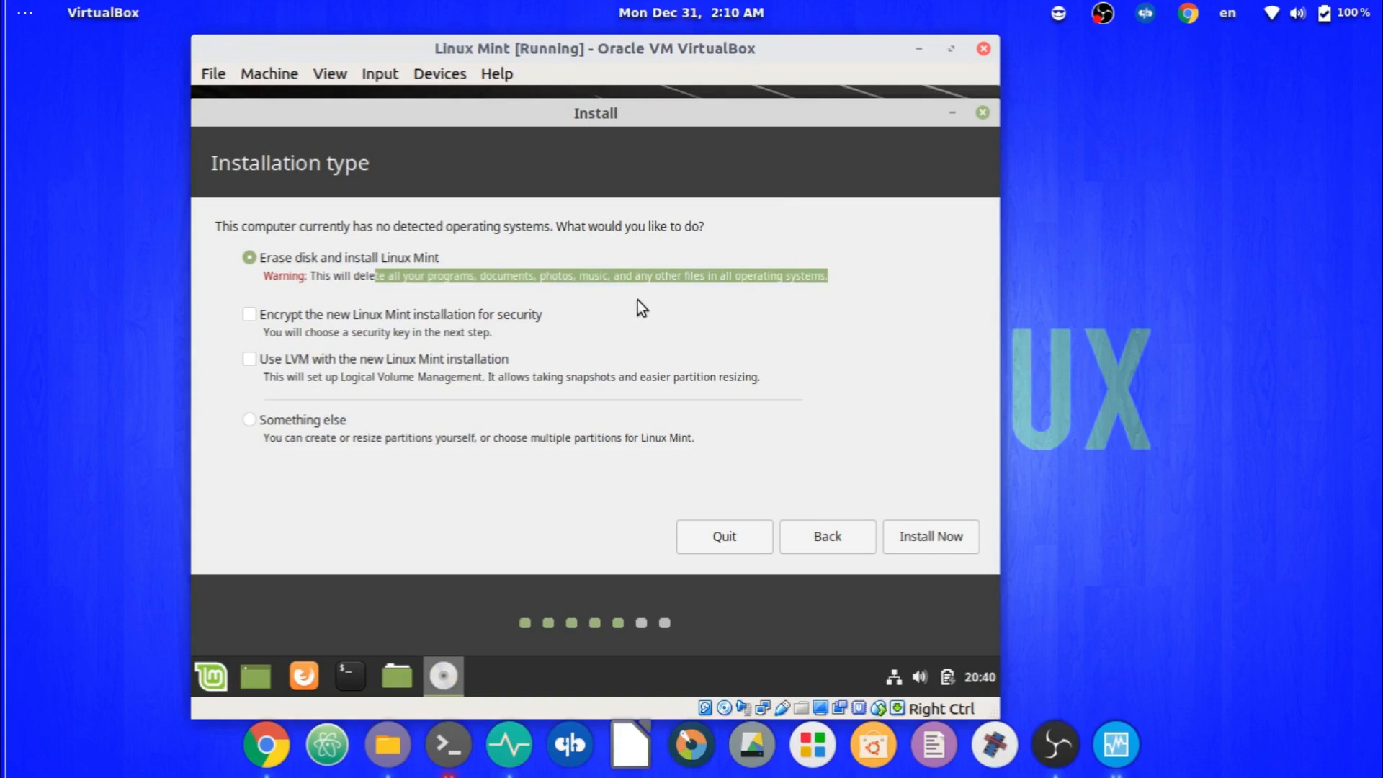
pyautogui.click(254, 423)
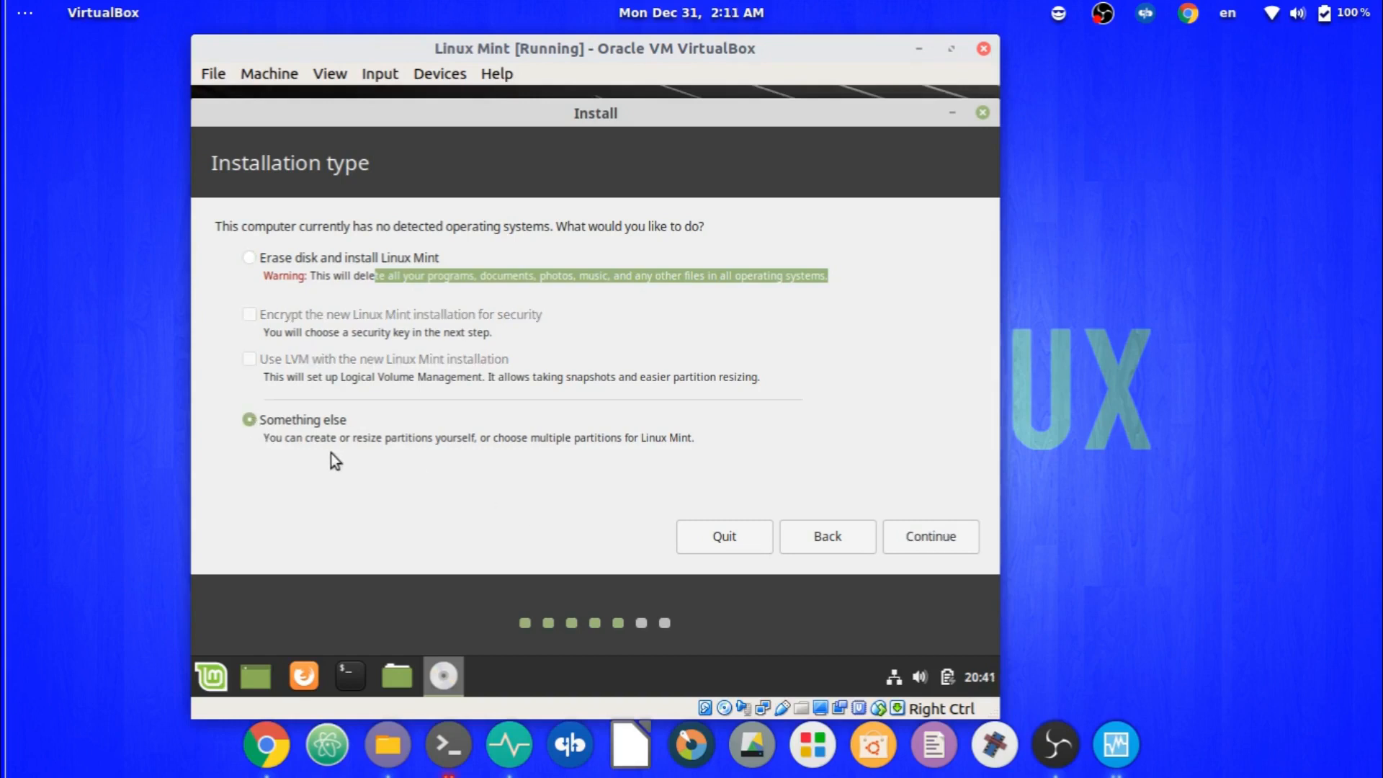
pyautogui.click(905, 534)
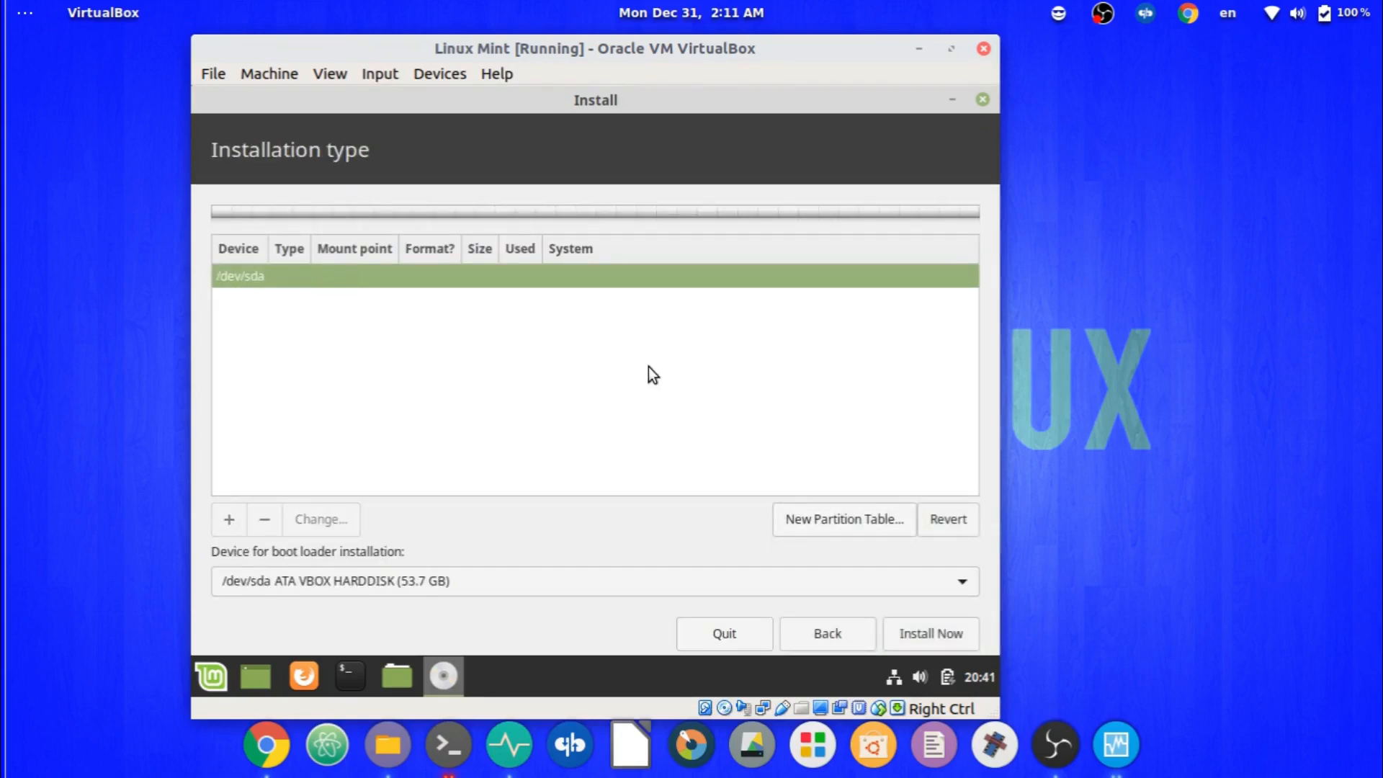
pyautogui.click(785, 526)
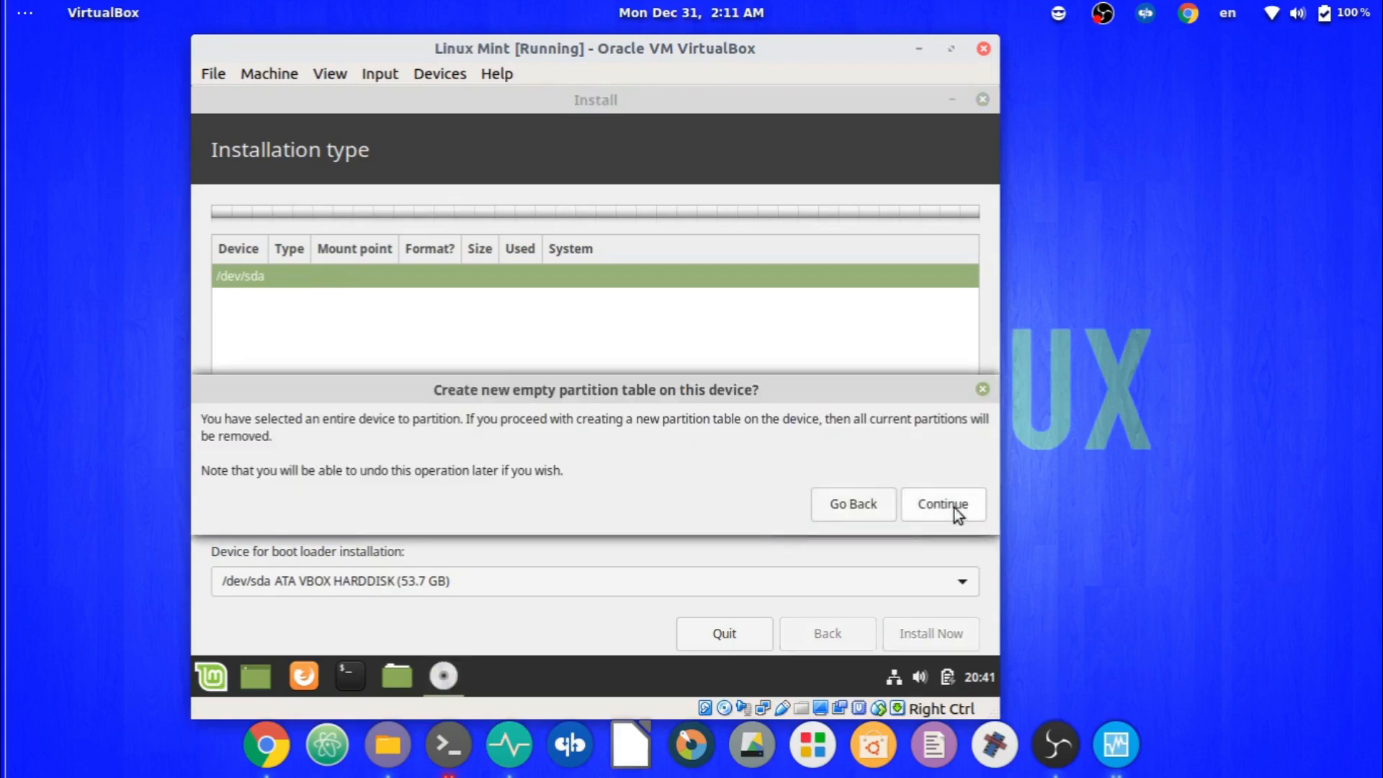
pyautogui.click(953, 507)
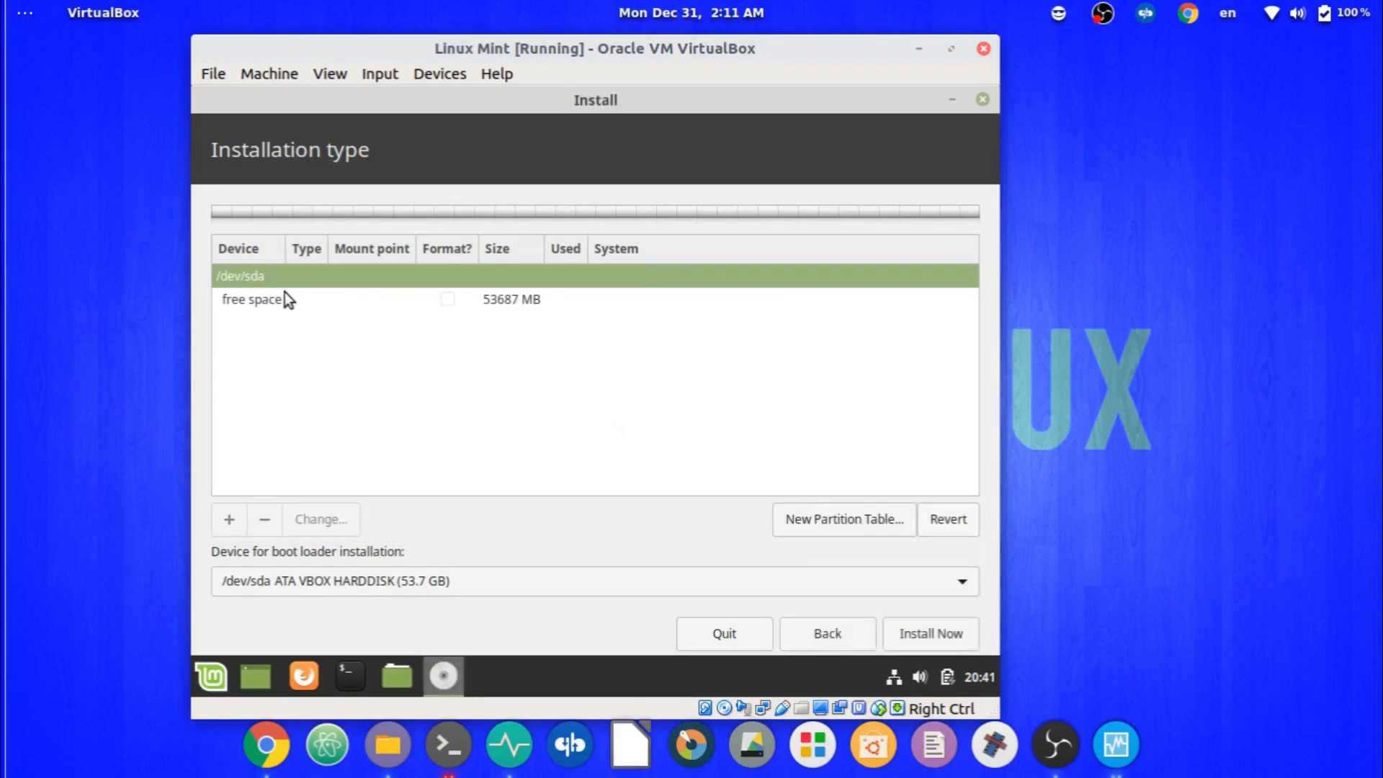
pyautogui.click(282, 300)
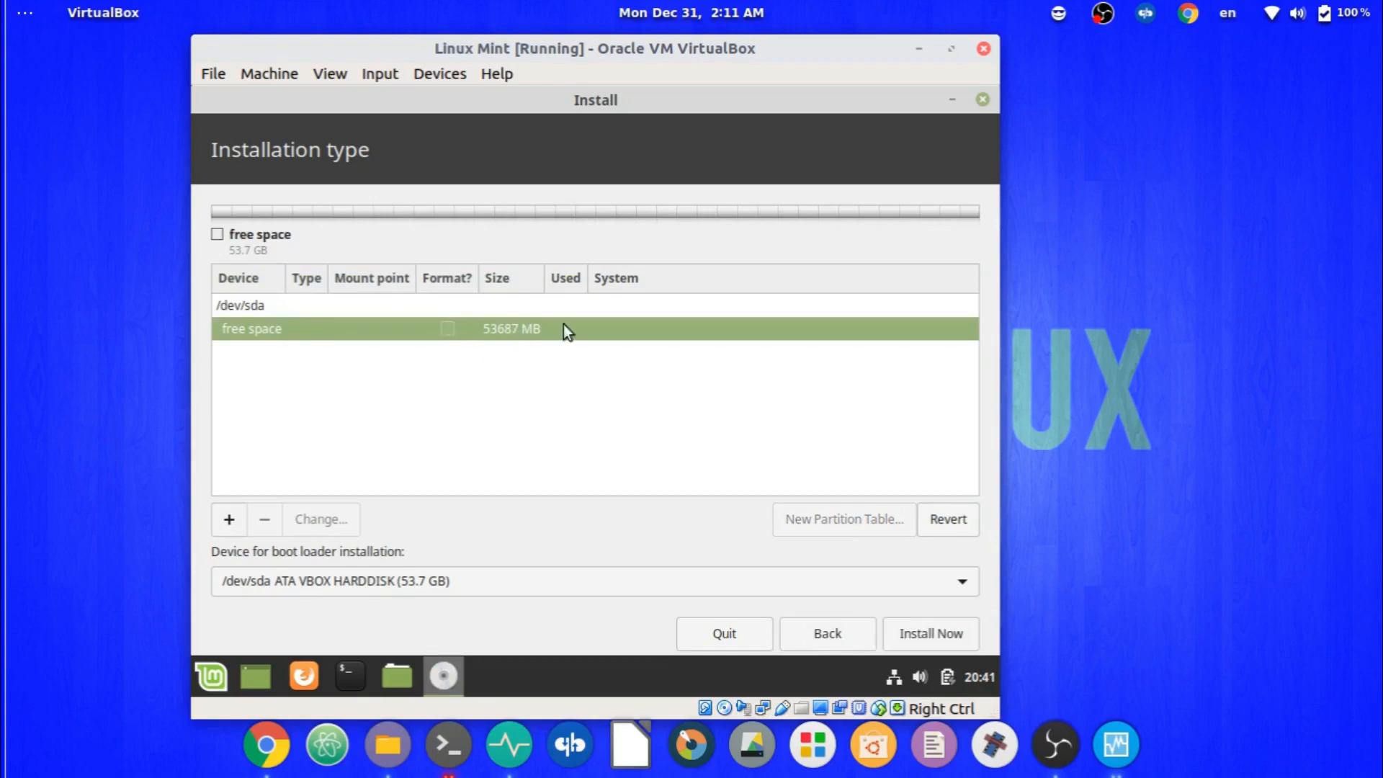
# Add a 25400 MB primary Ext4 partition mounted at /.
pyautogui.click(230, 521)
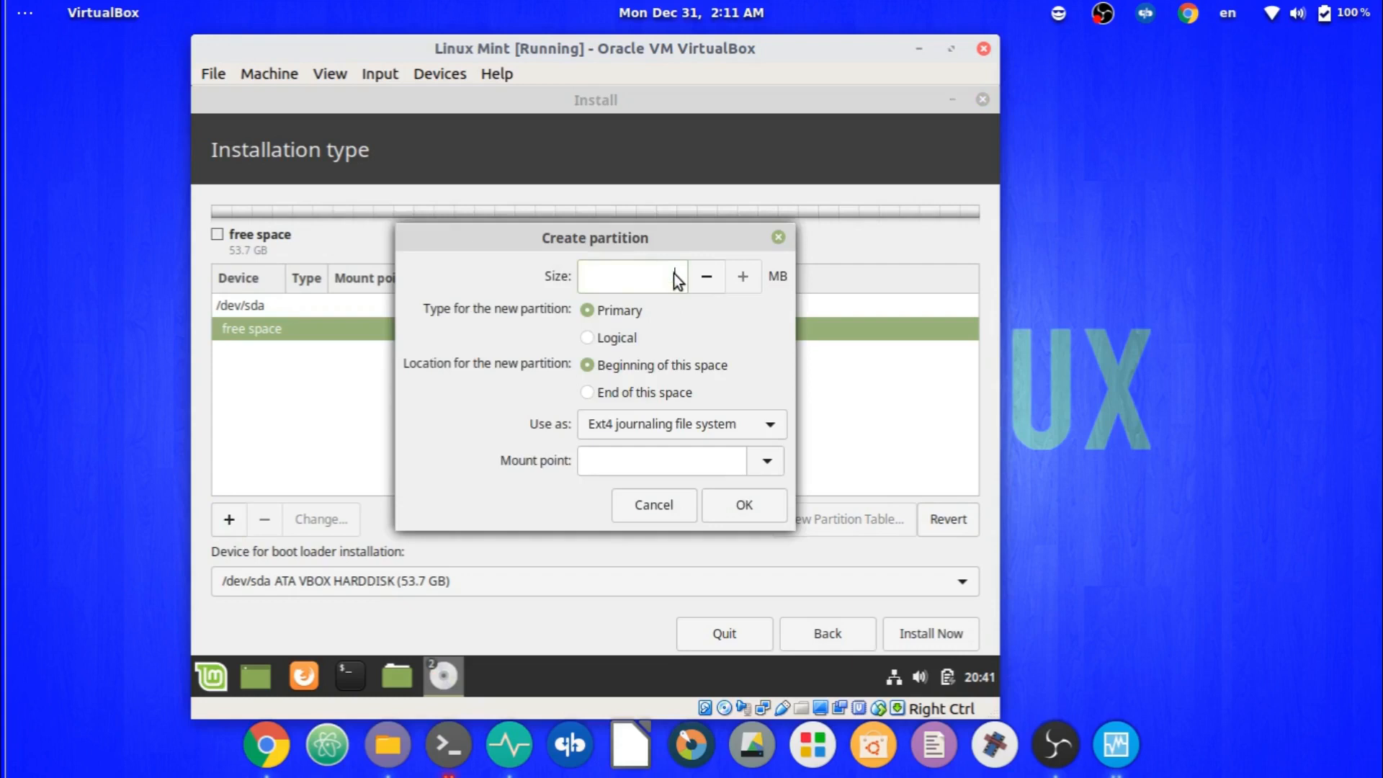
pyautogui.write('25400')
pyautogui.click(774, 460)
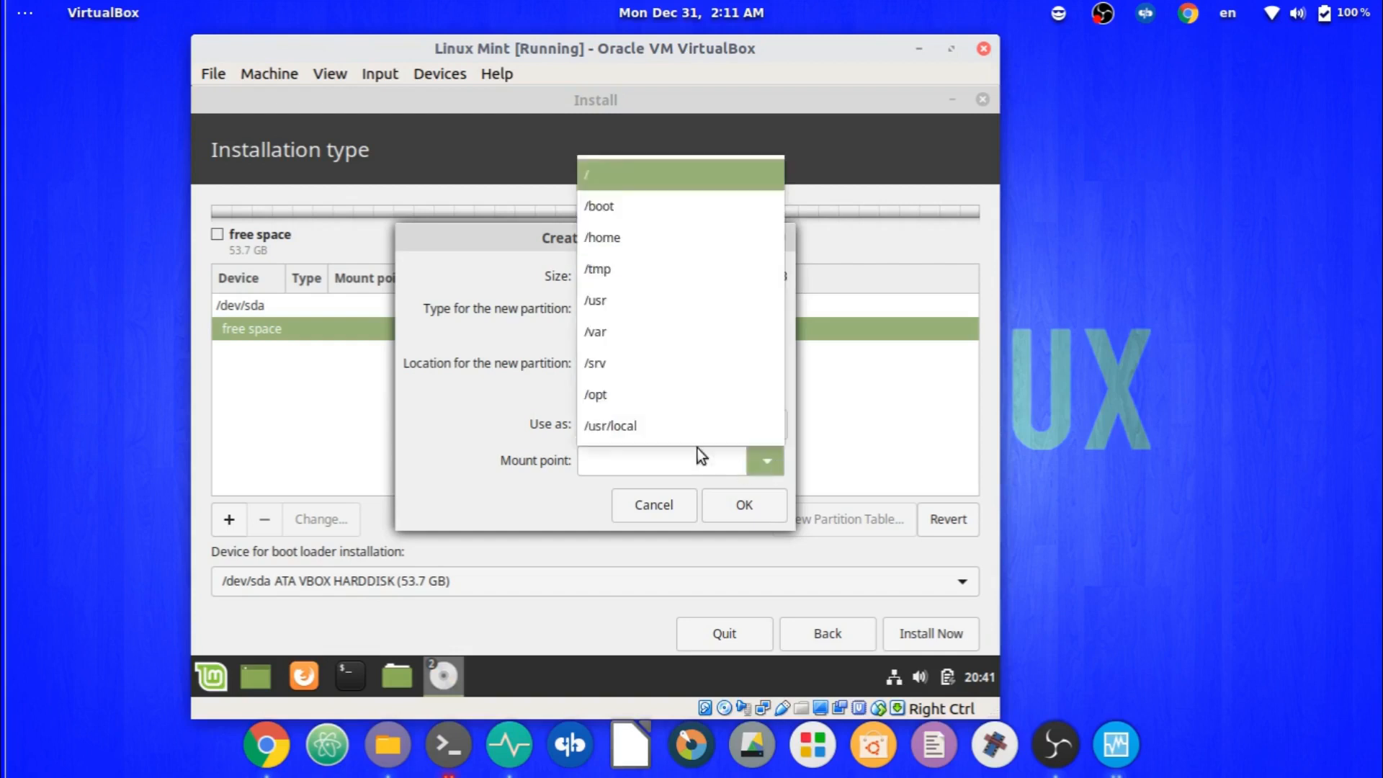
pyautogui.click(642, 187)
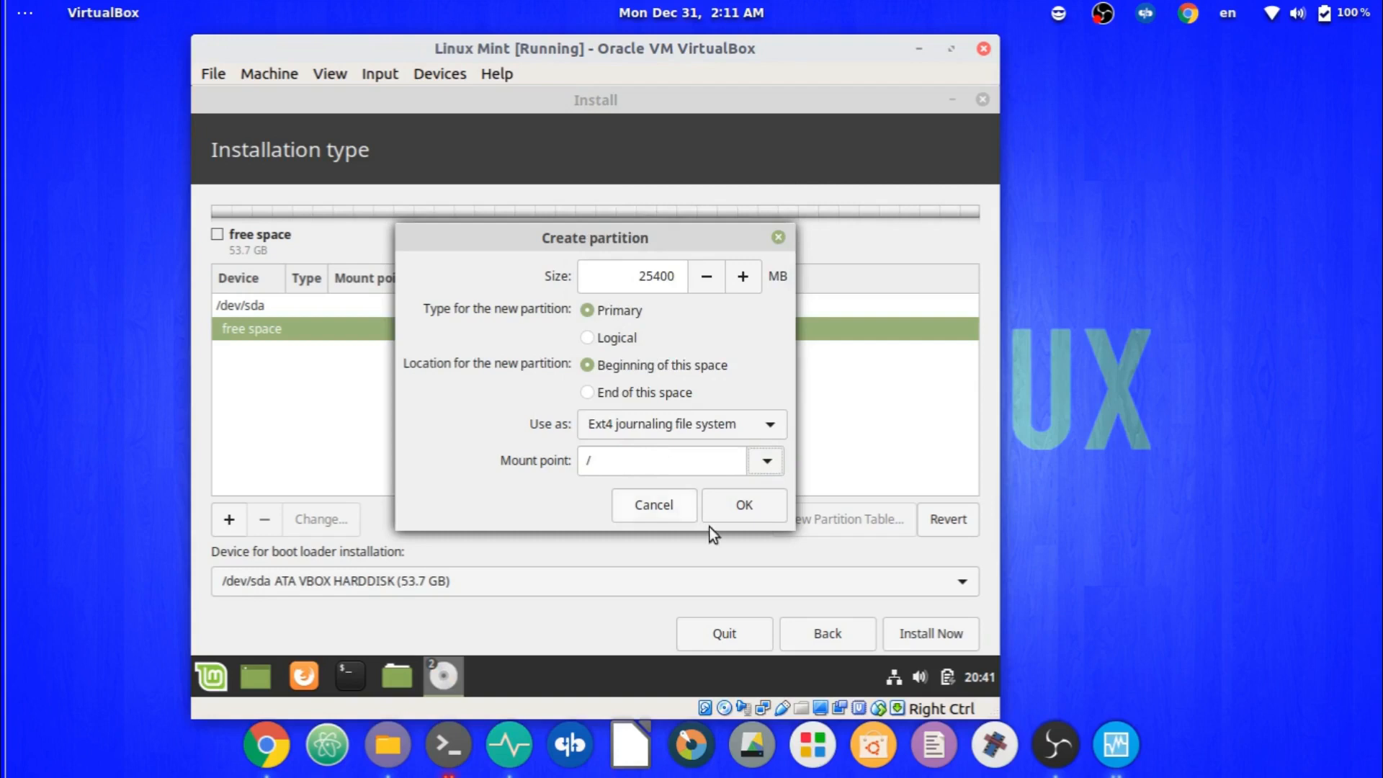
pyautogui.click(741, 515)
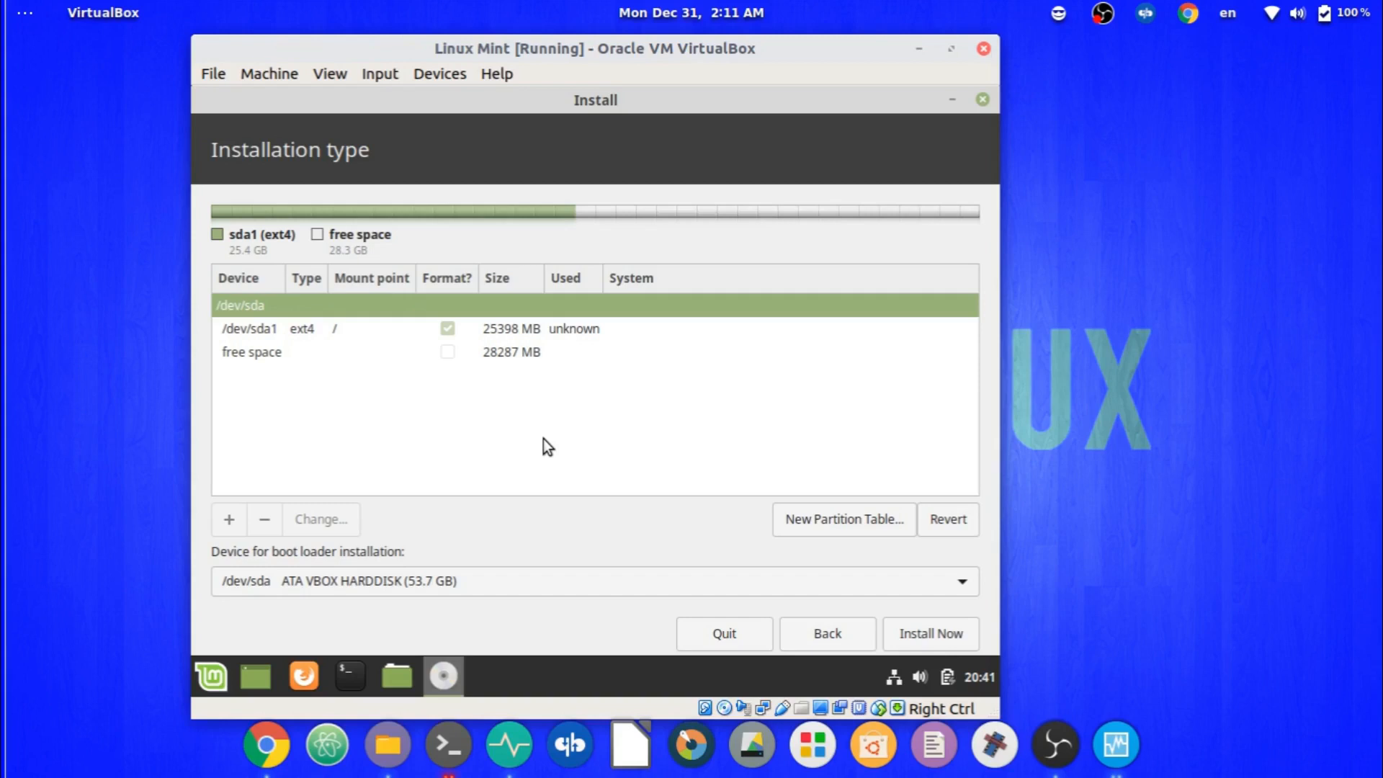
# Create a 1024 MB logical swap area partition, then select the remaining free space.
pyautogui.click(270, 357)
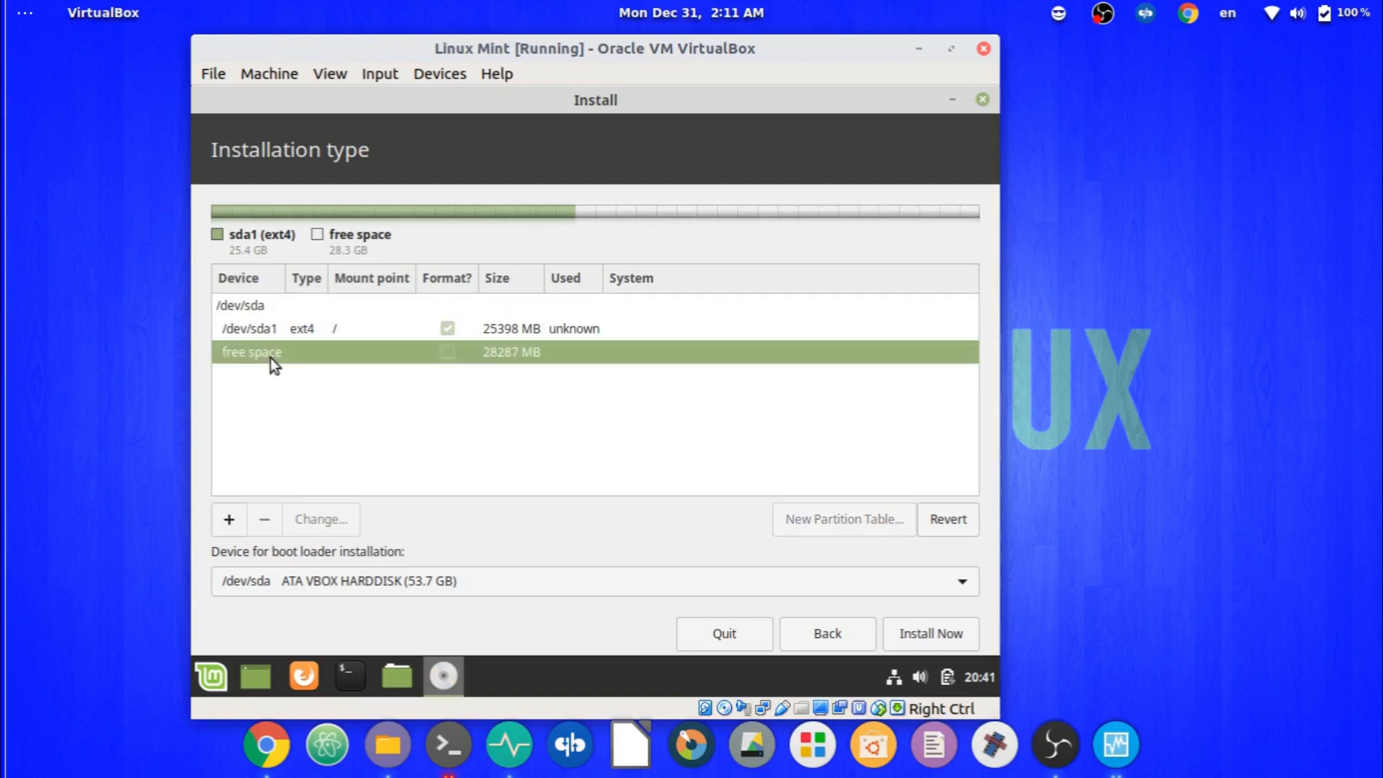
pyautogui.click(228, 520)
pyautogui.moveTo(641, 278); pyautogui.dragTo(727, 292)
pyautogui.press('BackSpace')
pyautogui.write('1024')
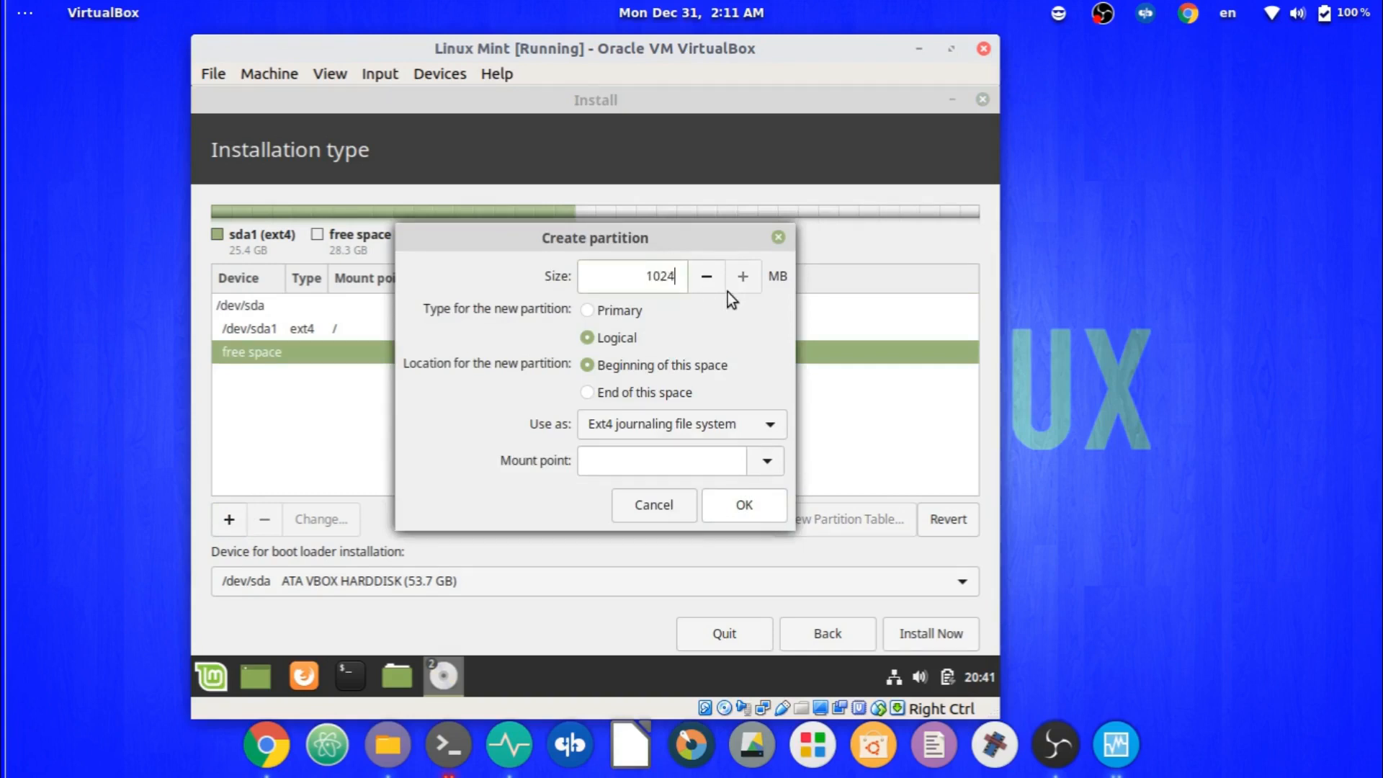
pyautogui.click(719, 419)
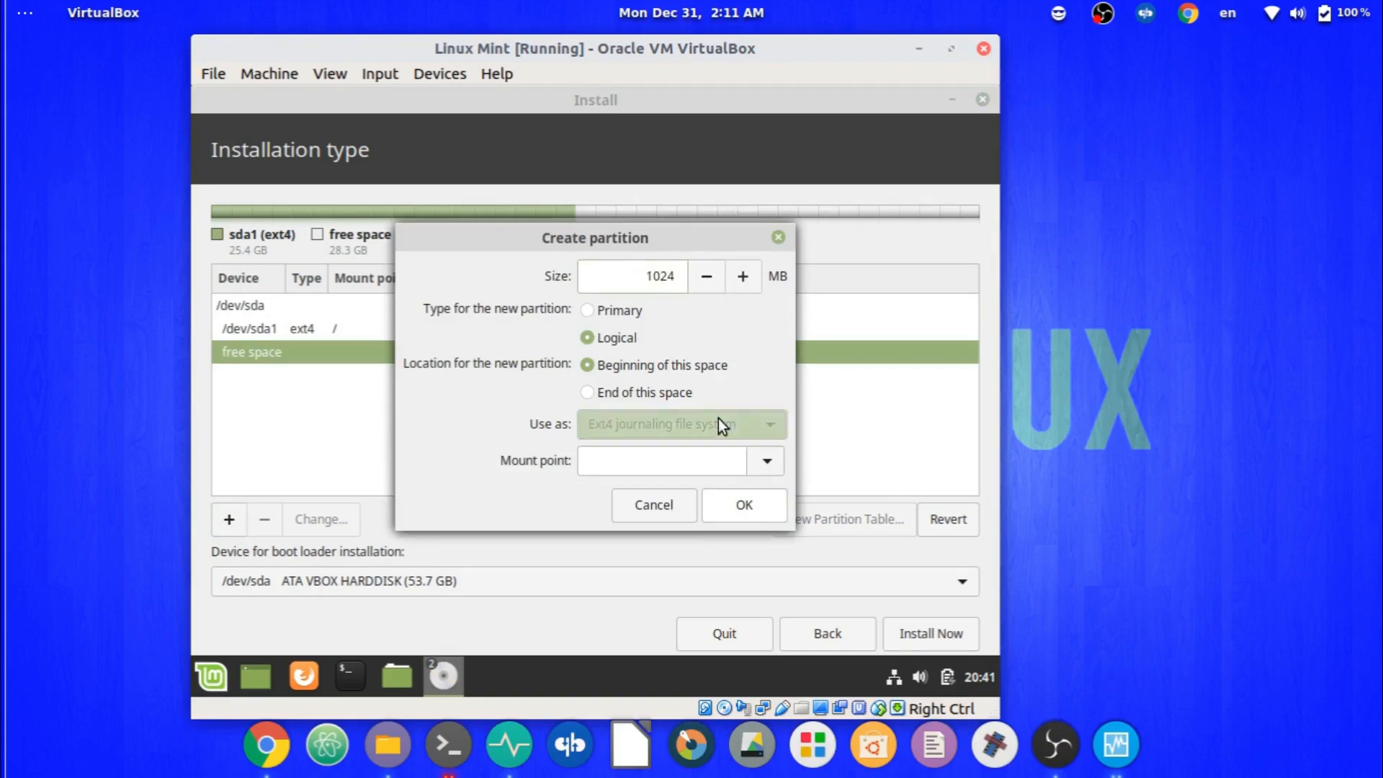
pyautogui.click(719, 426)
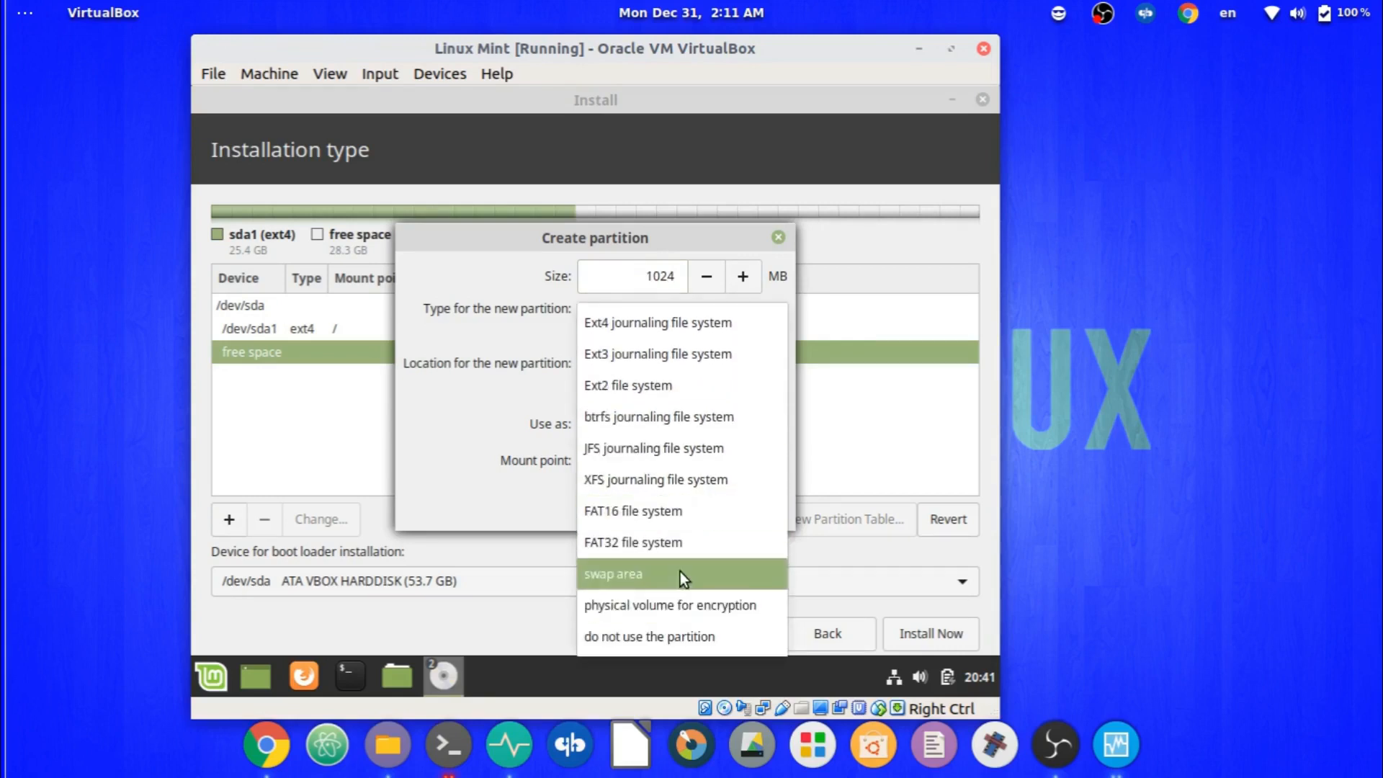
pyautogui.click(680, 572)
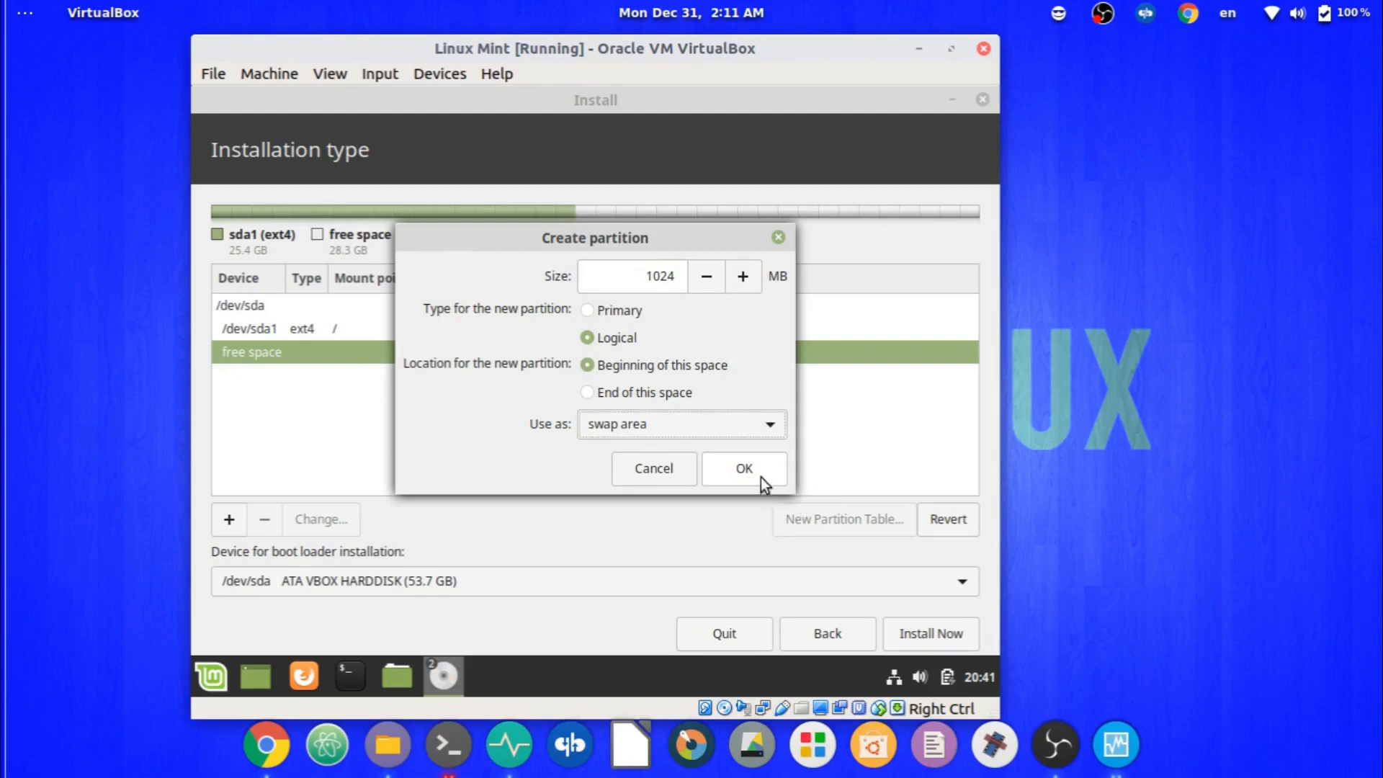
pyautogui.click(744, 468)
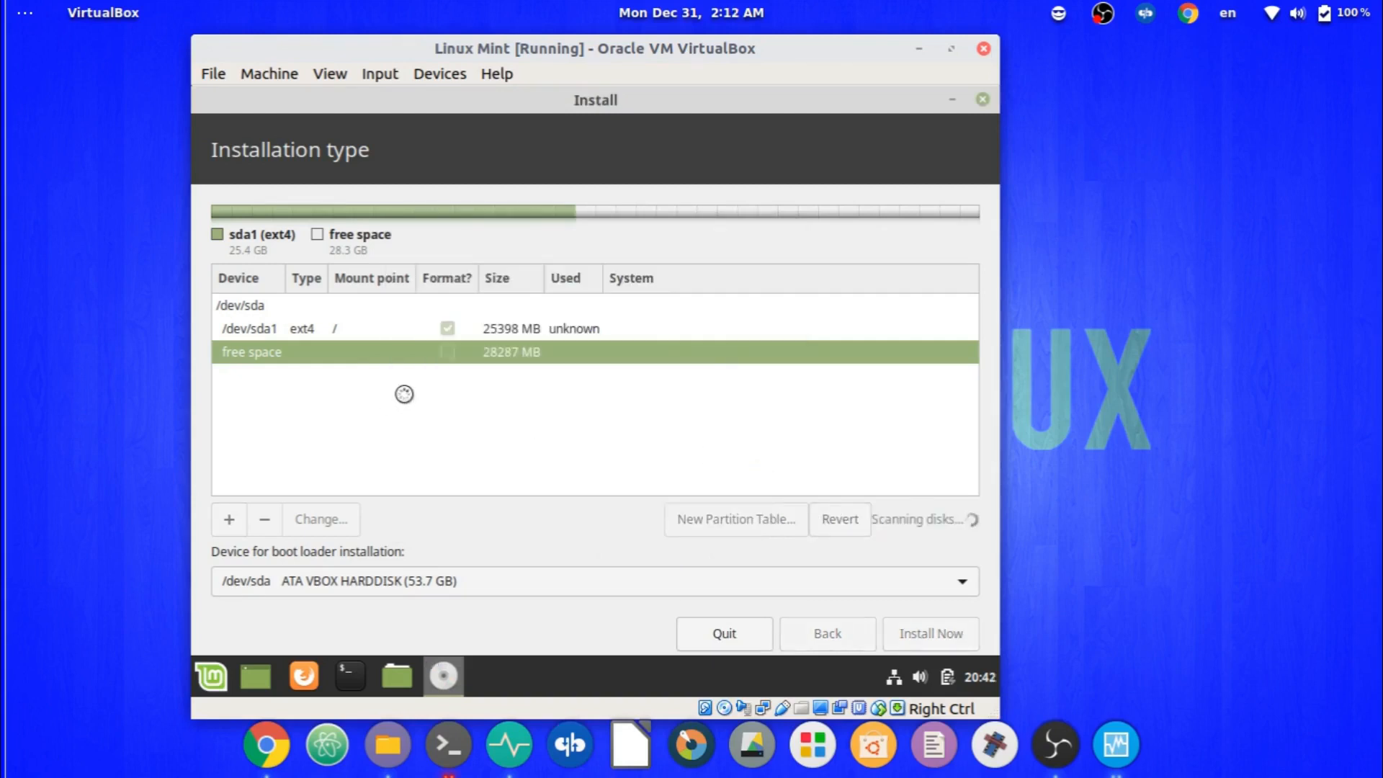
pyautogui.click(303, 378)
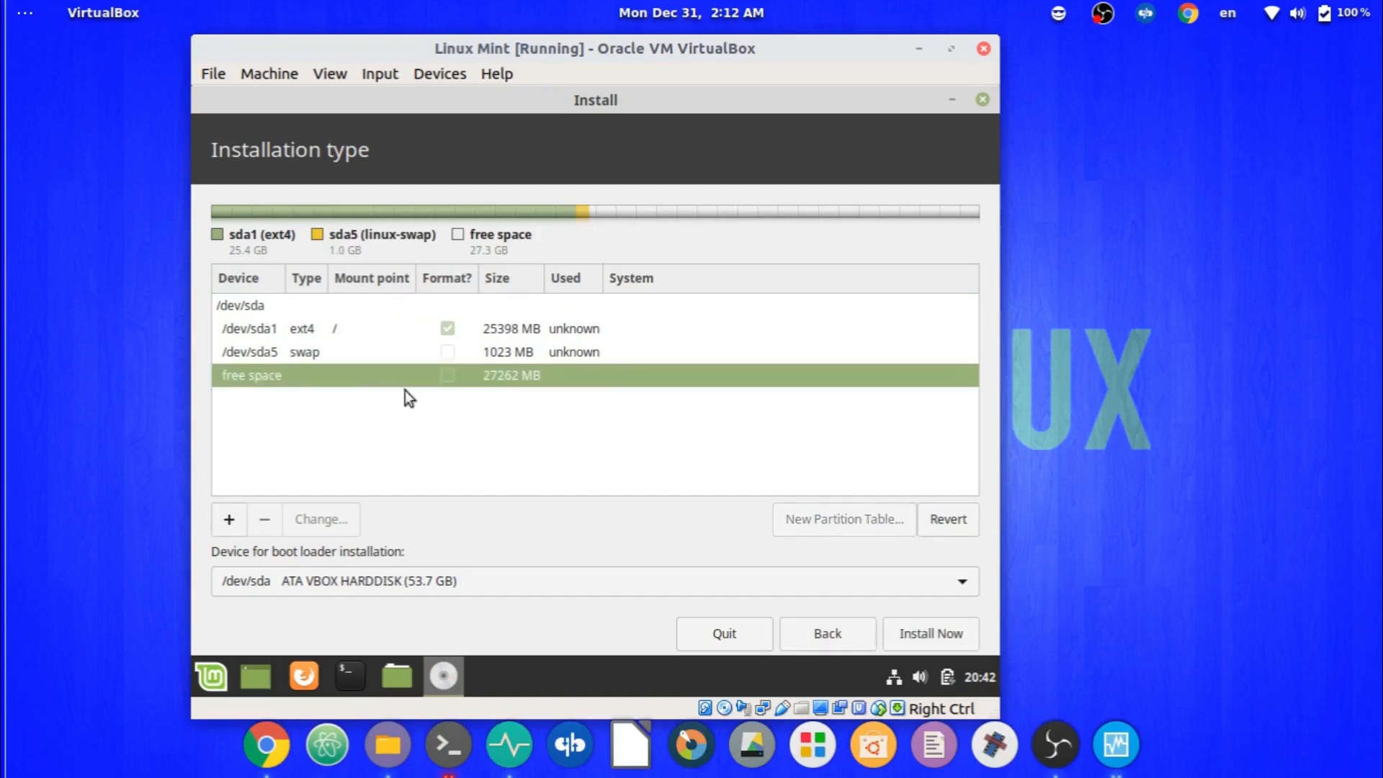
# Create a logical Ext4 partition using all remaining 27263 MB, with no mount point.
pyautogui.click(228, 520)
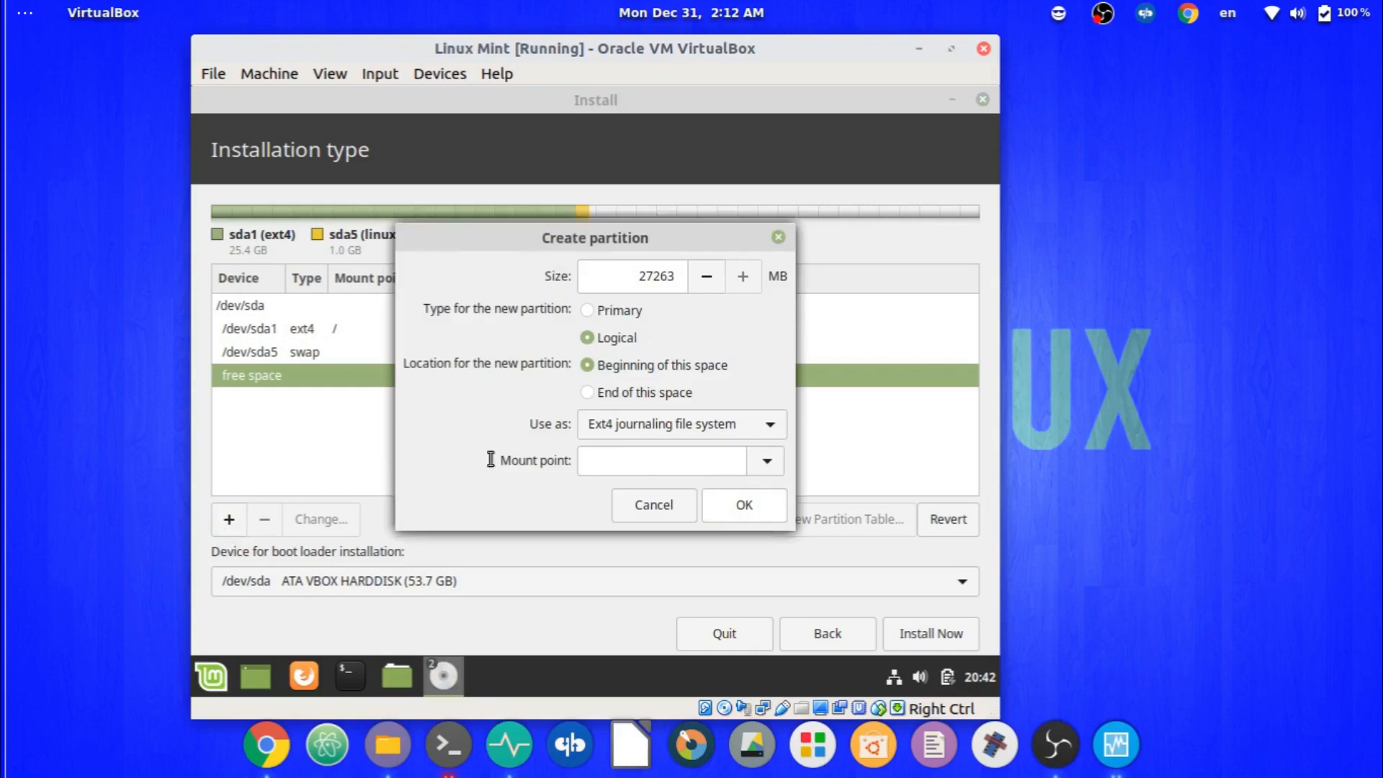
pyautogui.click(767, 461)
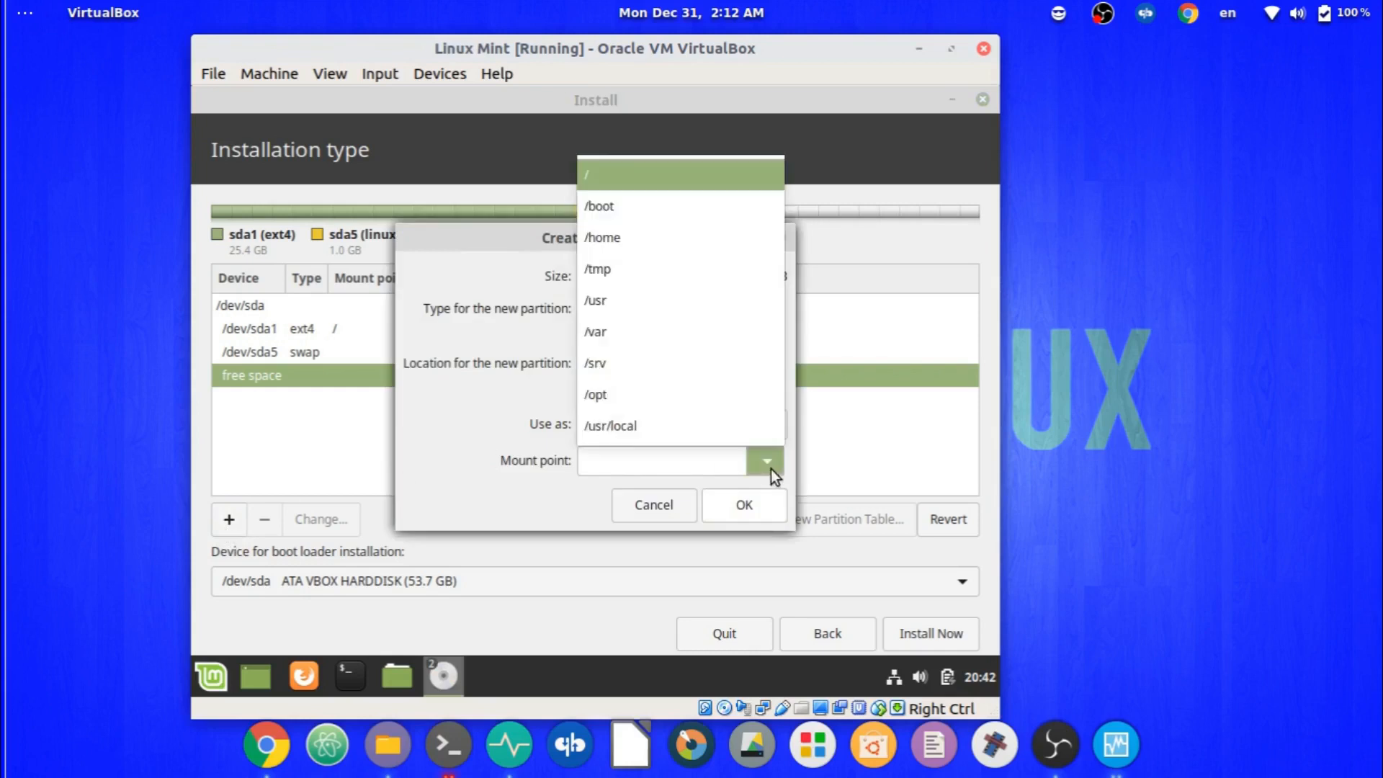
pyautogui.scroll(1, 688, 310)
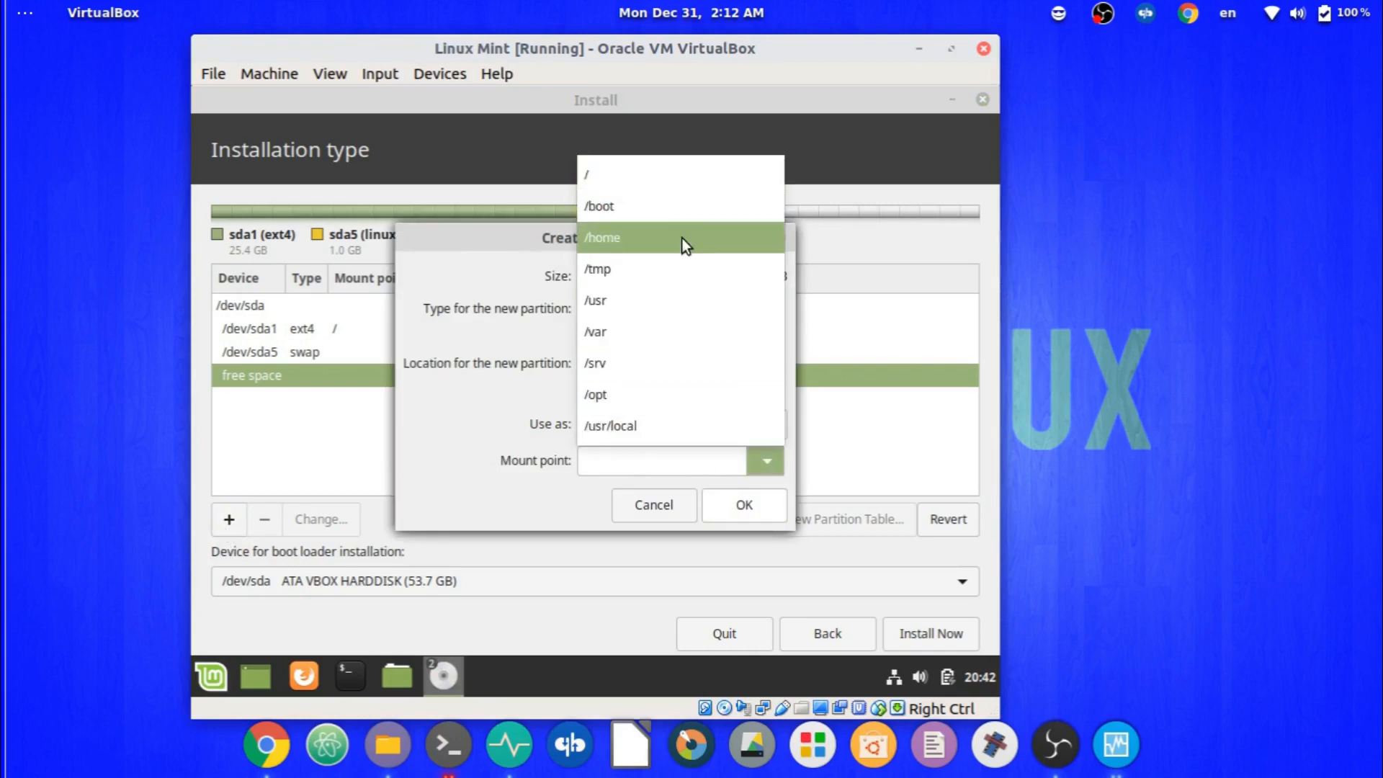
pyautogui.click(770, 465)
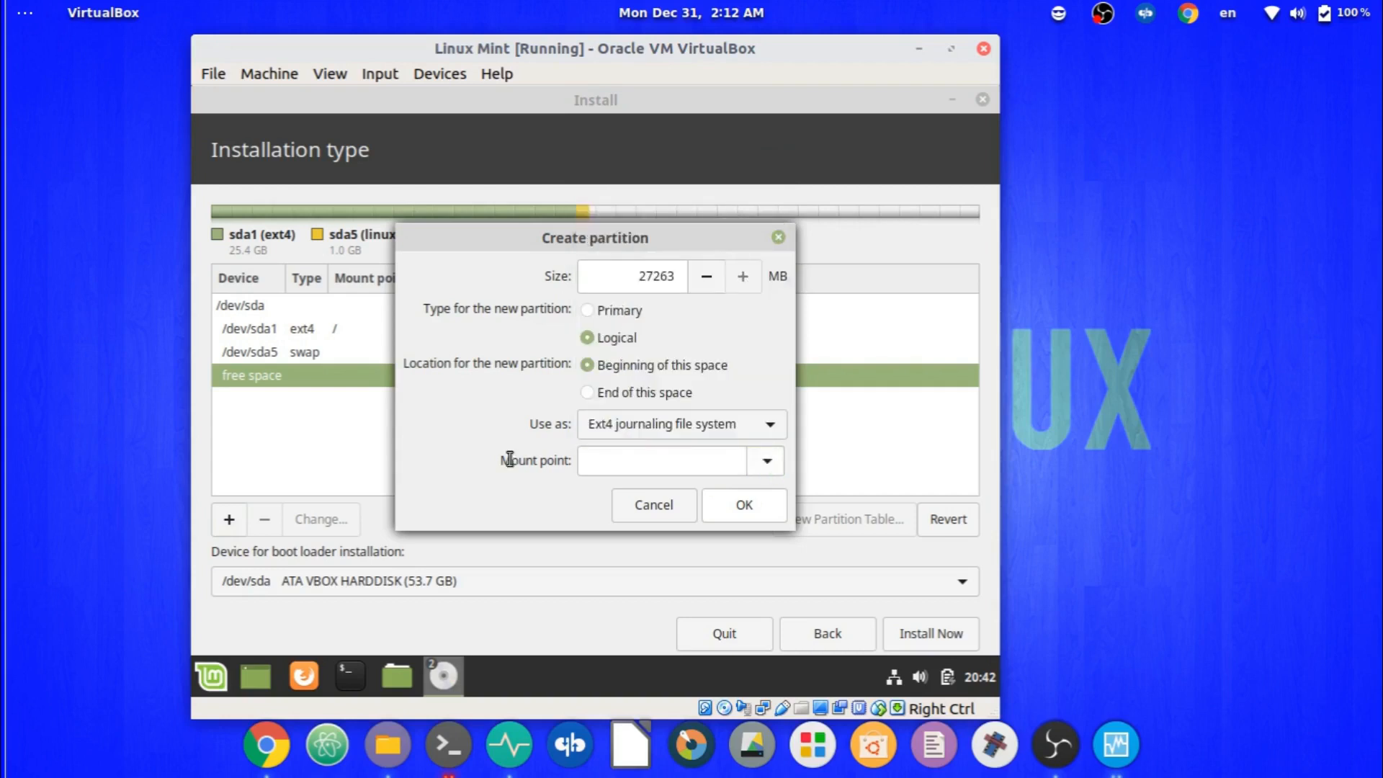
pyautogui.click(755, 499)
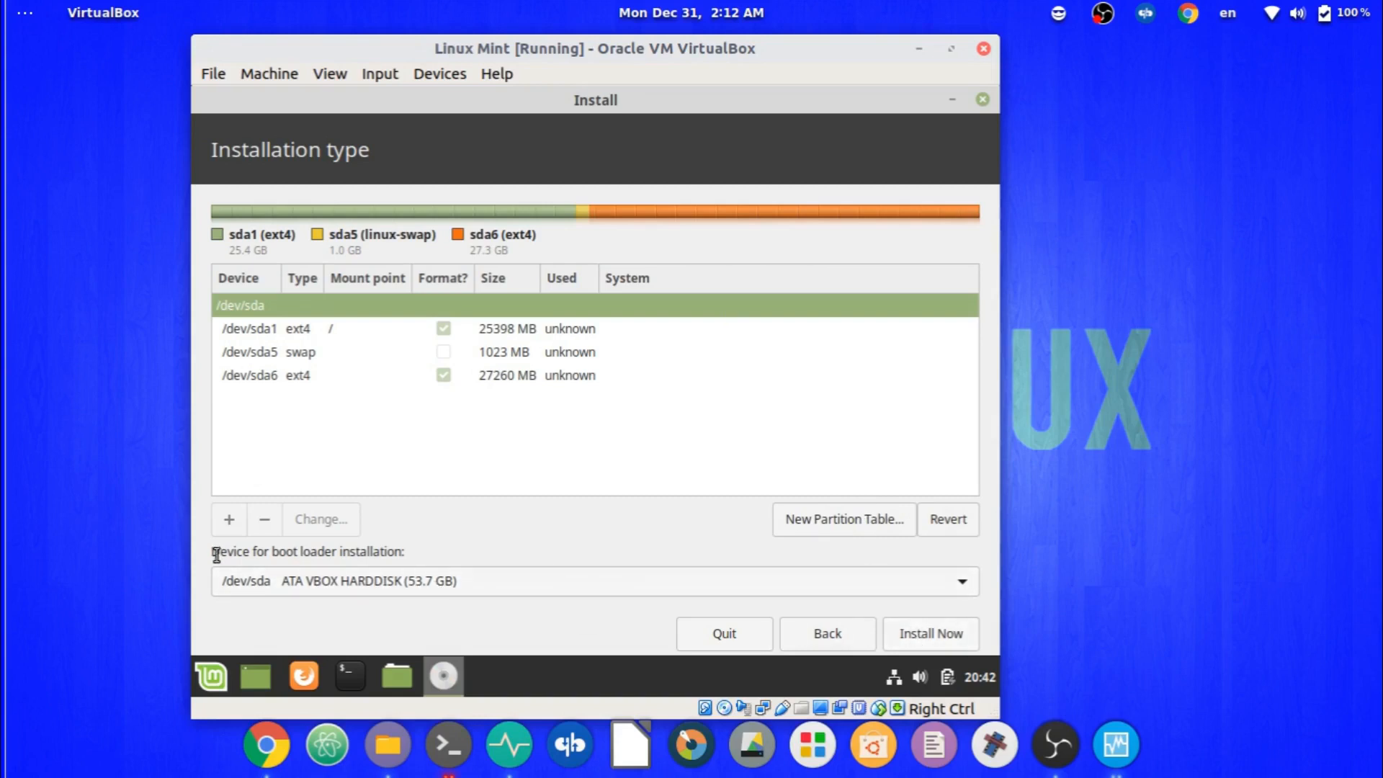
pyautogui.moveTo(216, 553); pyautogui.dragTo(473, 574)
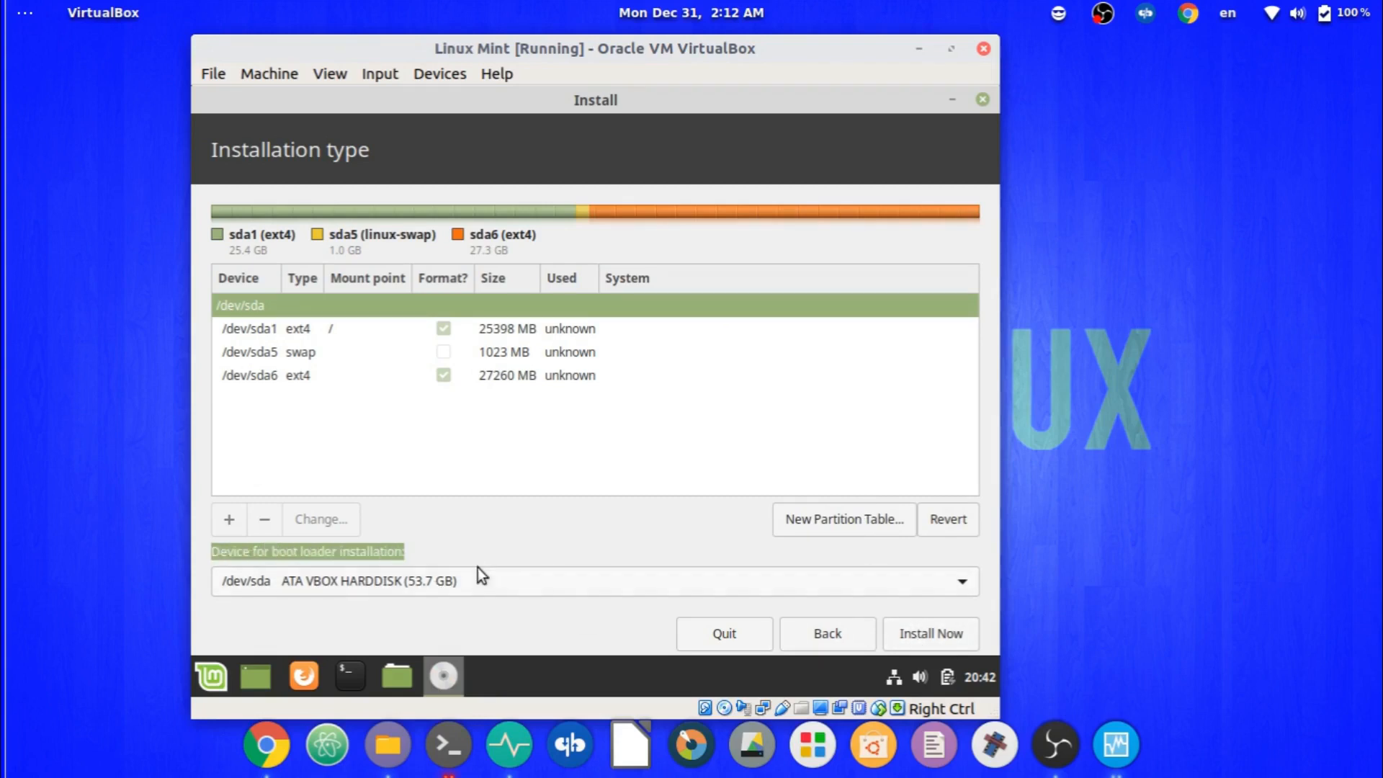
pyautogui.click(590, 595)
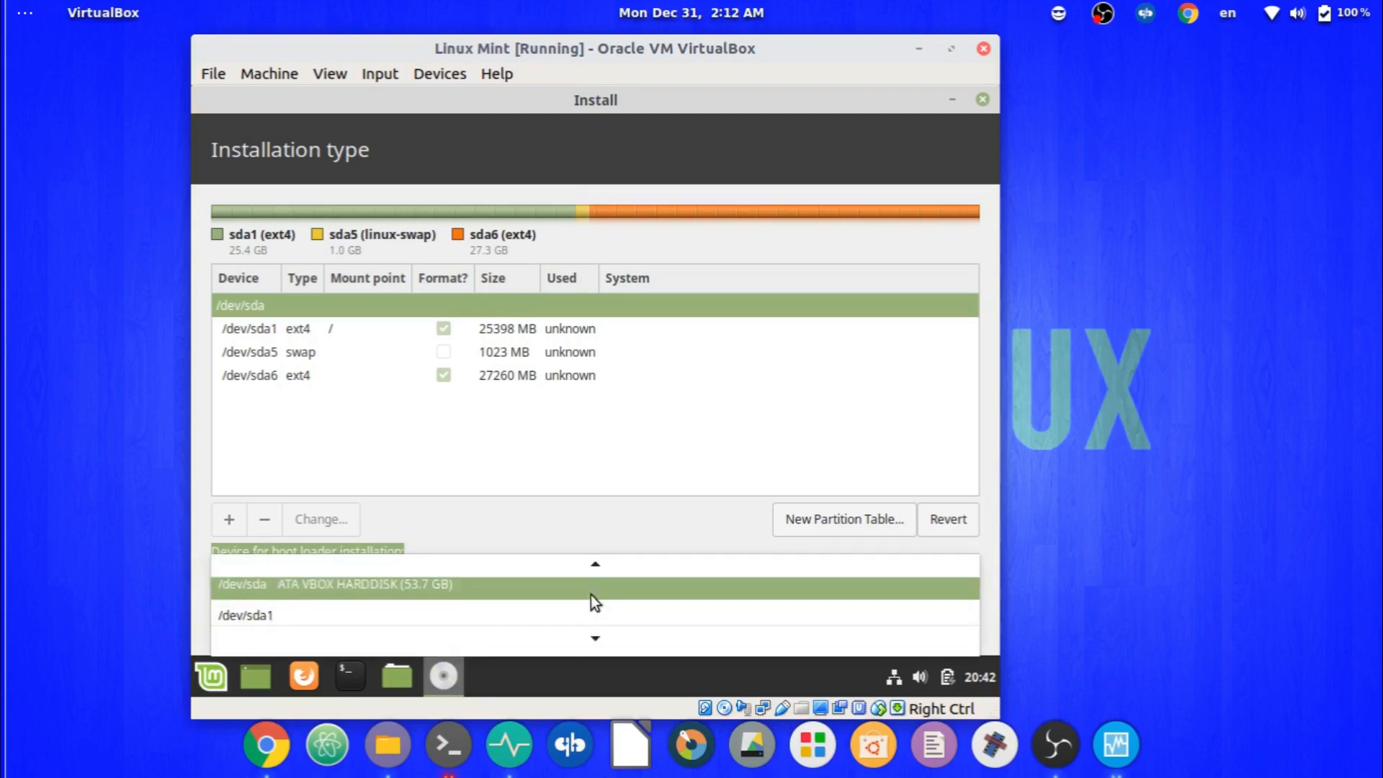
pyautogui.click(466, 588)
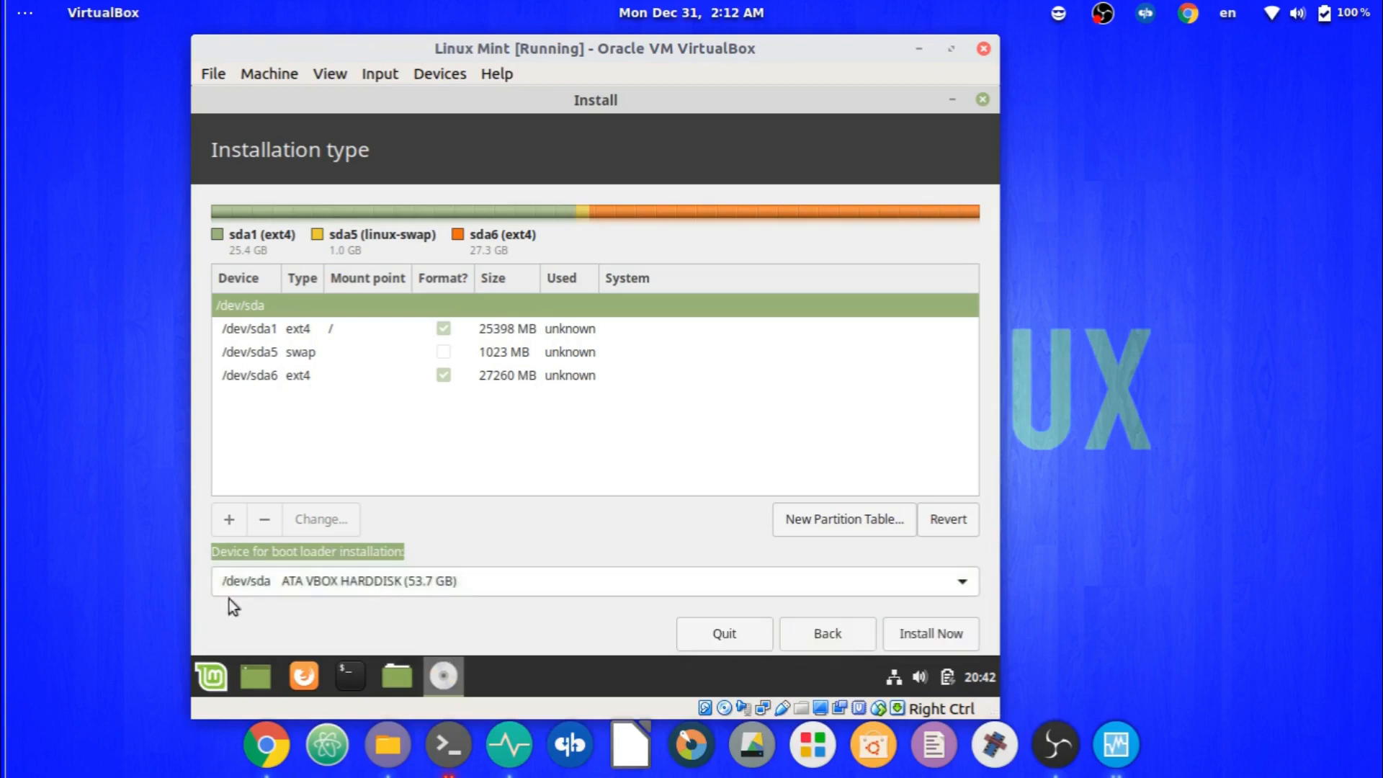
pyautogui.click(283, 571)
pyautogui.click(450, 581)
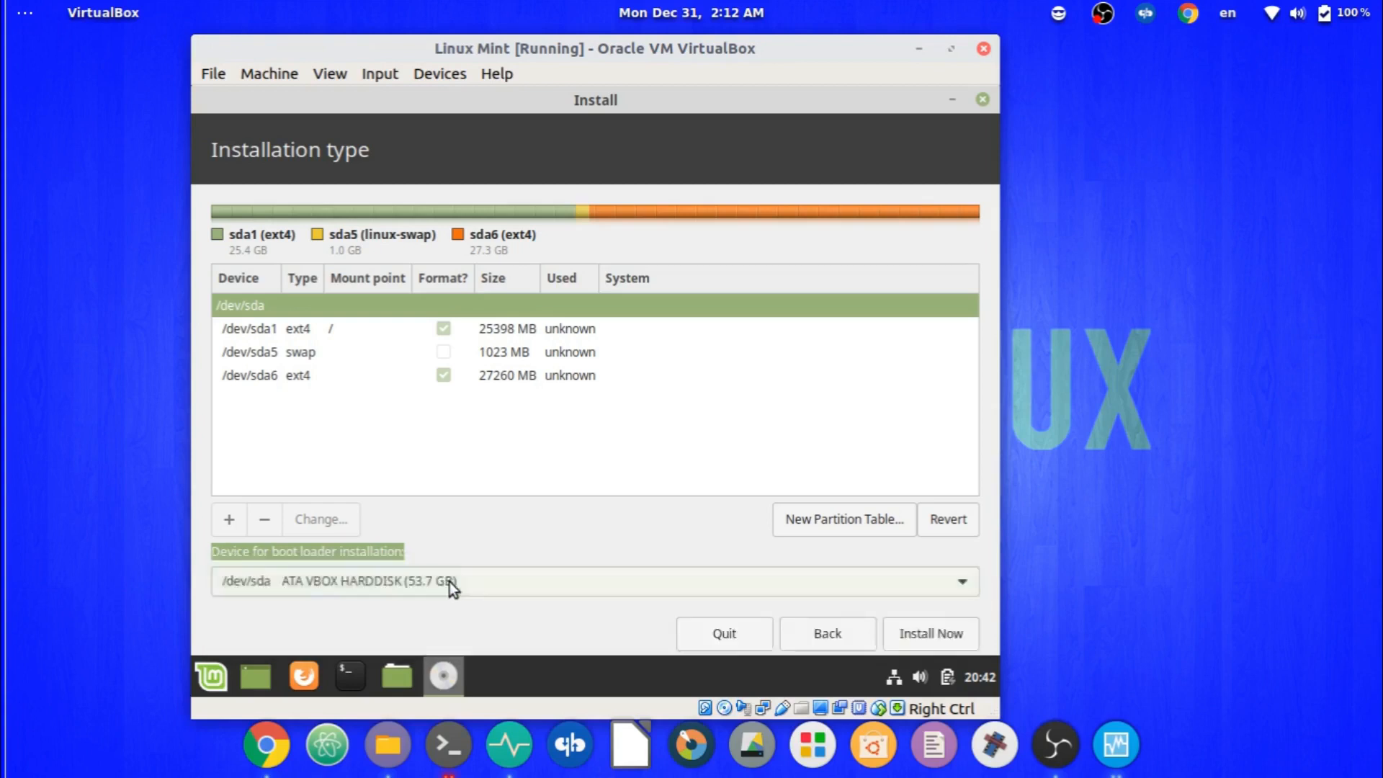
pyautogui.click(280, 585)
pyautogui.click(505, 550)
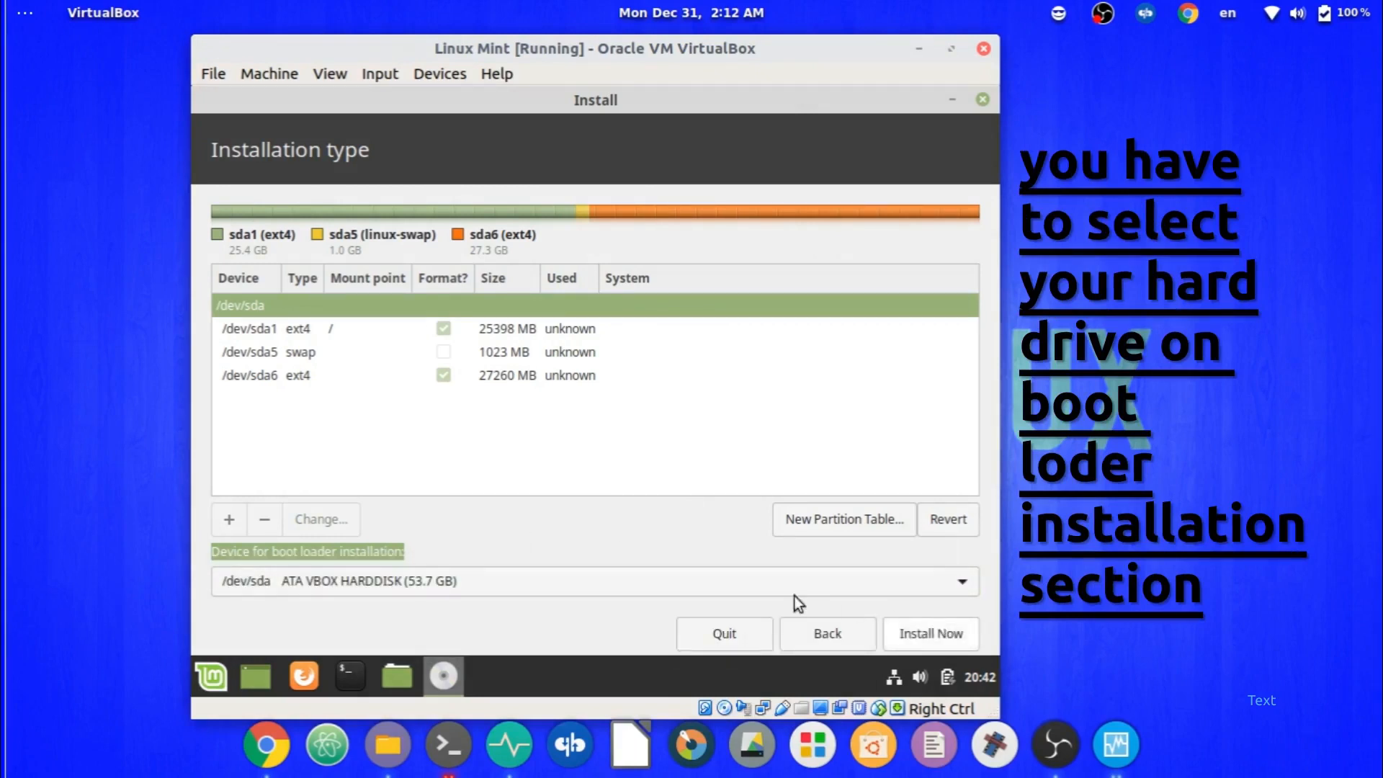
# Begin installing, accept the partition #6 mount-point warning, and write the partition changes to disk.
pyautogui.click(926, 642)
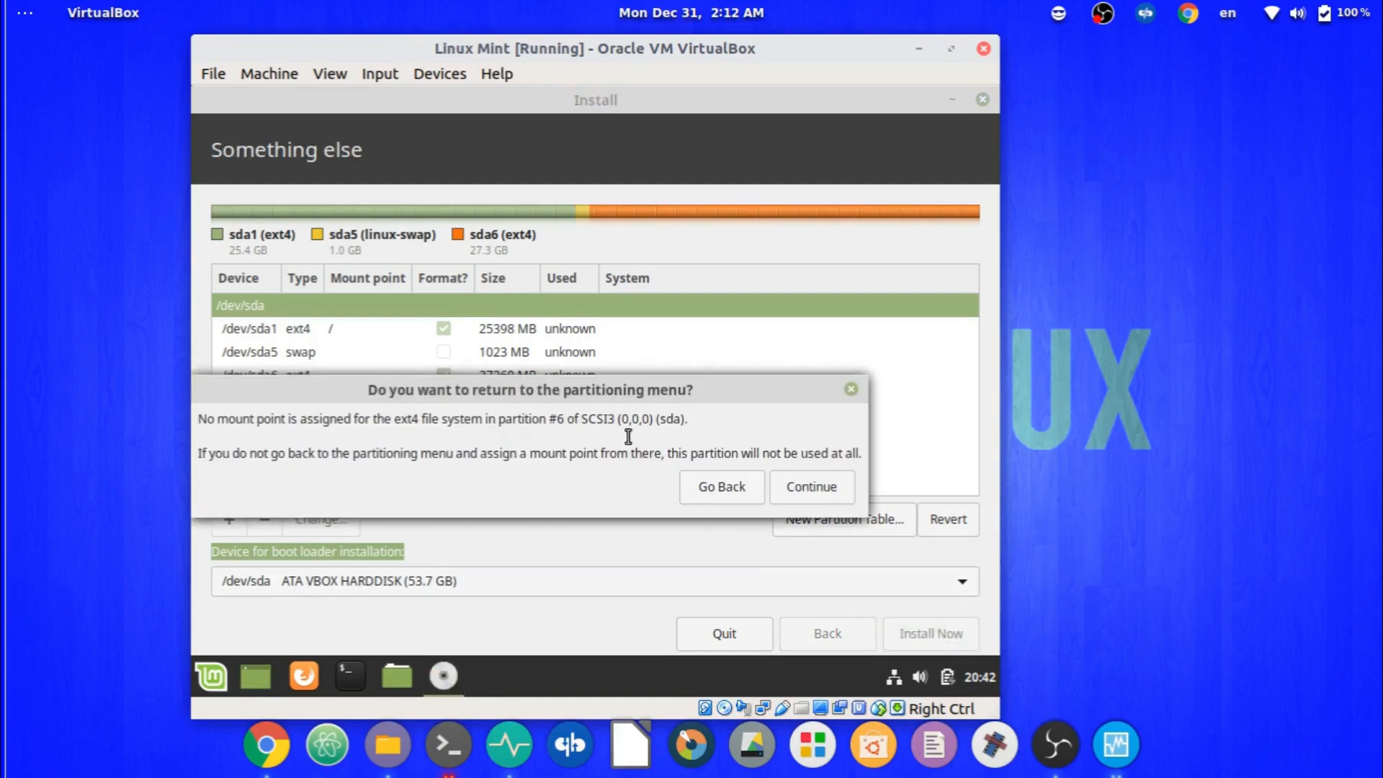
pyautogui.moveTo(602, 386); pyautogui.dragTo(675, 366)
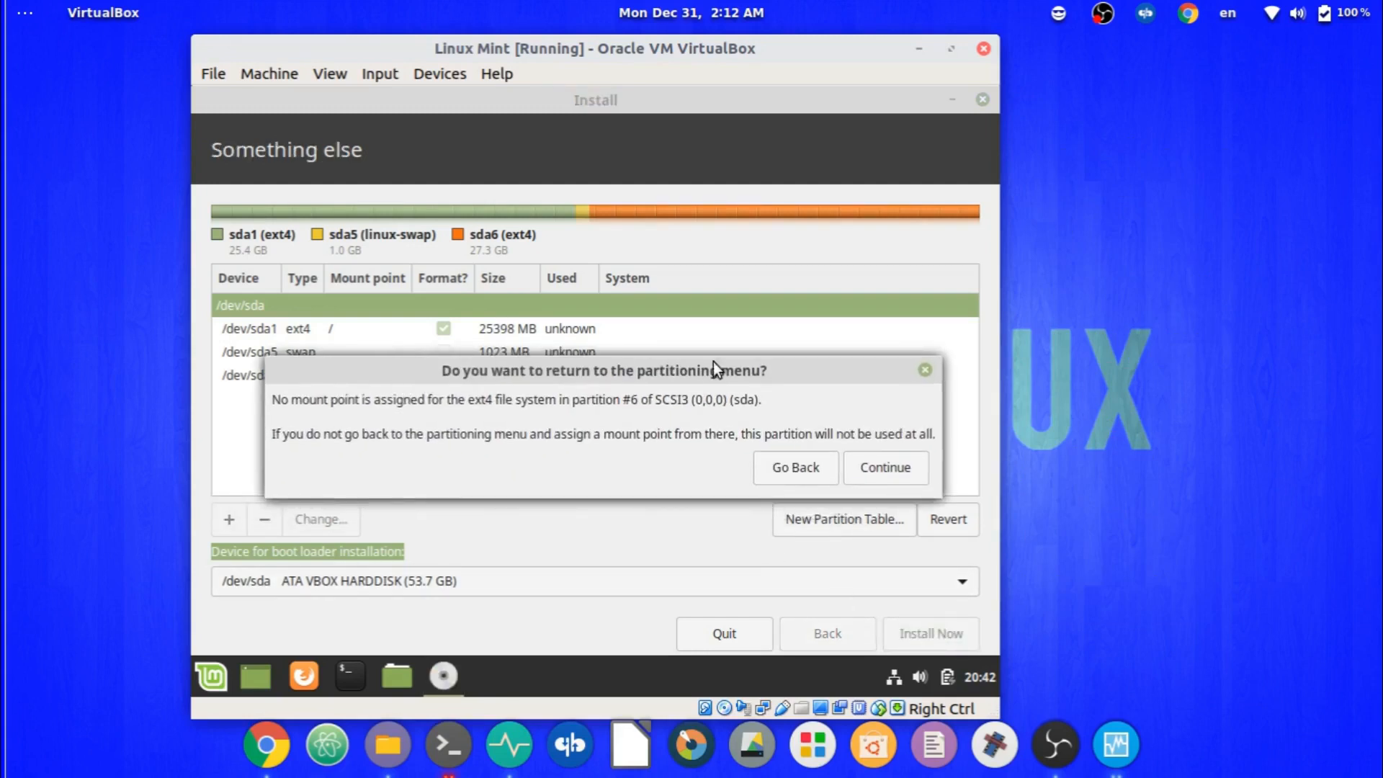
pyautogui.click(883, 478)
pyautogui.moveTo(717, 372); pyautogui.dragTo(619, 312)
pyautogui.click(826, 529)
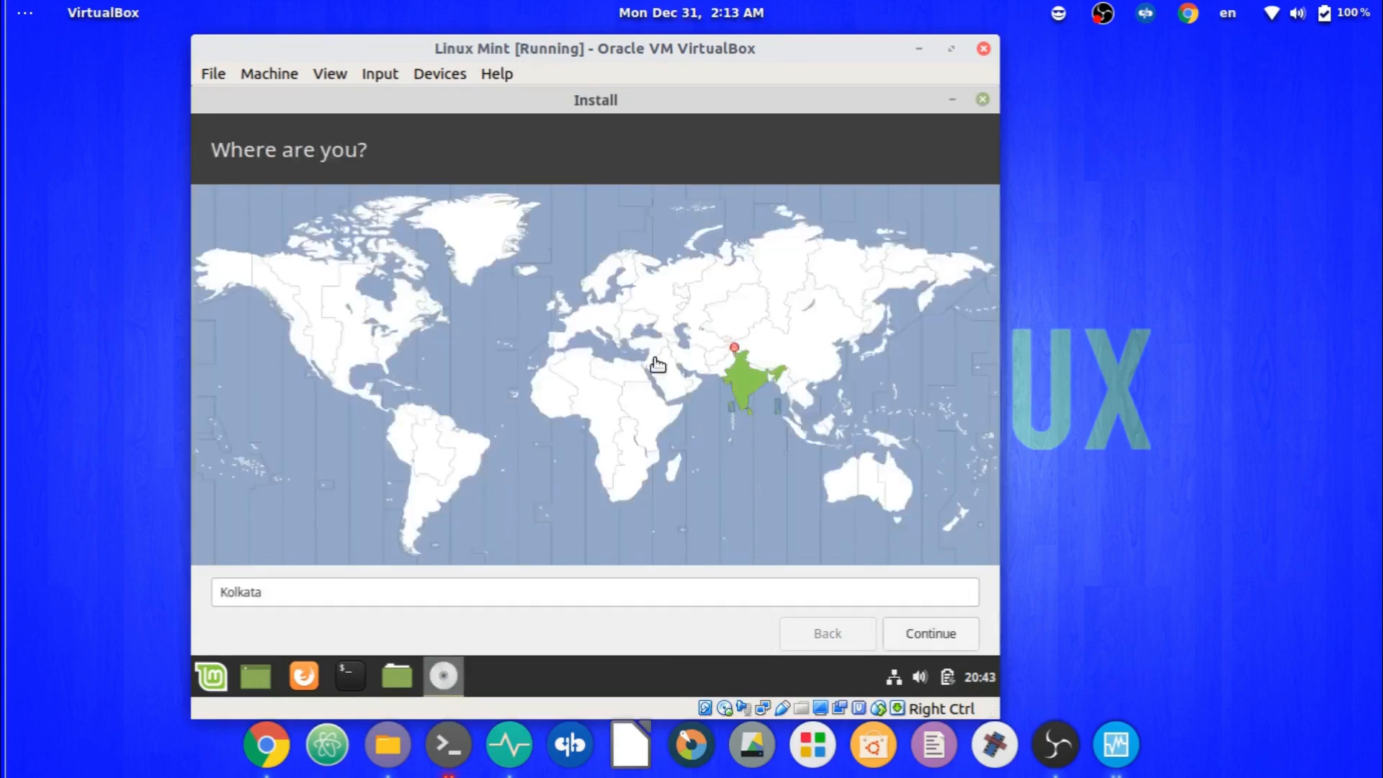
# Keep Kolkata as the time zone location and continue to account setup.
pyautogui.click(948, 632)
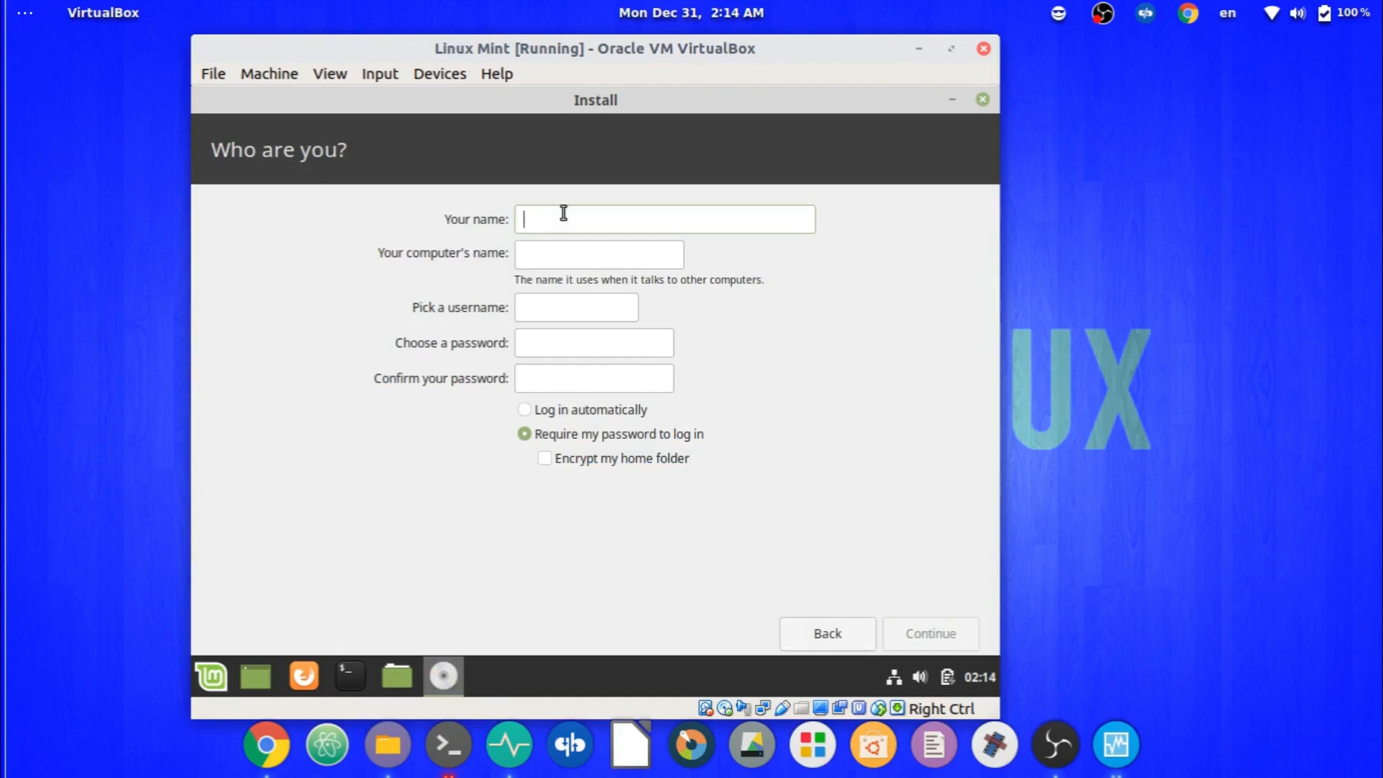
# Enter the user's name, set and confirm the account password, and start the installation.
pyautogui.write('VM')
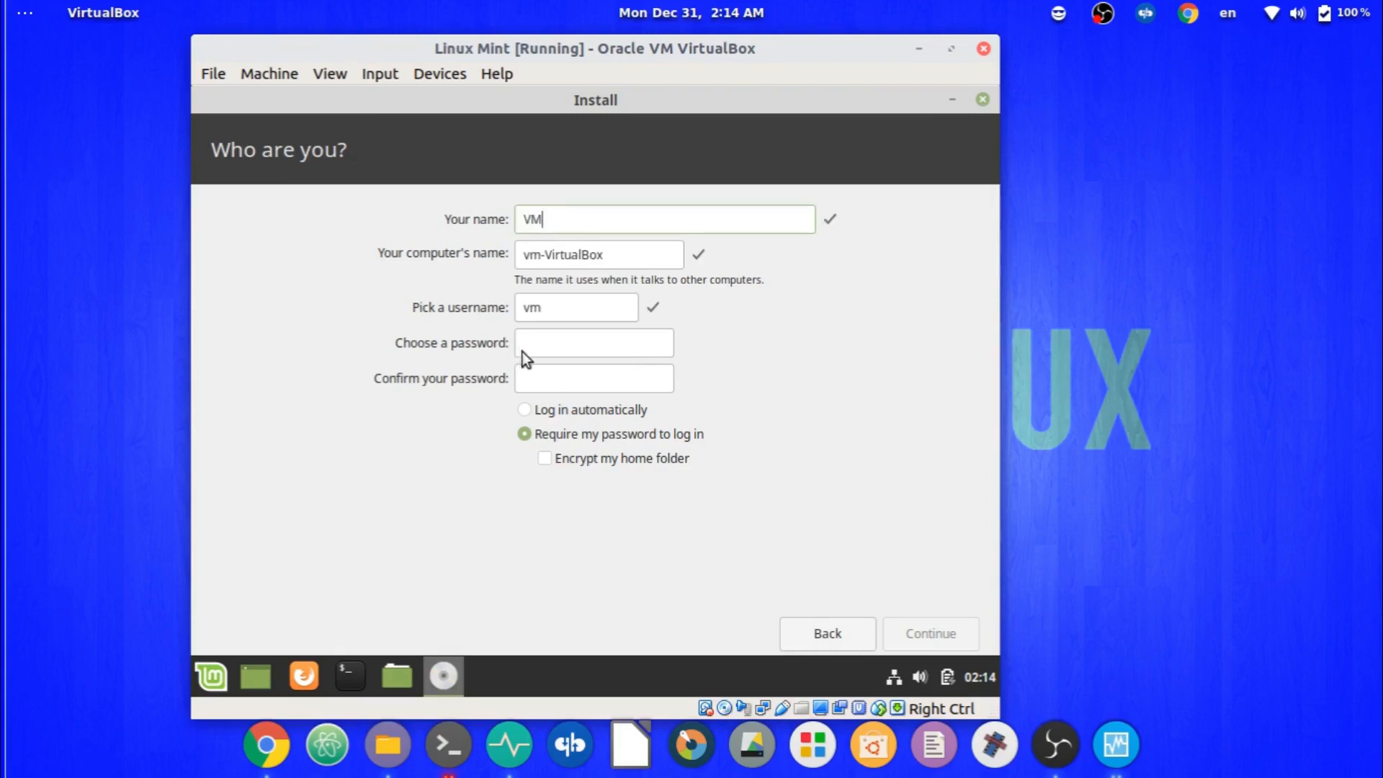
pyautogui.click(528, 345)
pyautogui.write('vmpas')
pyautogui.press('Tab')
pyautogui.write('vmpas')
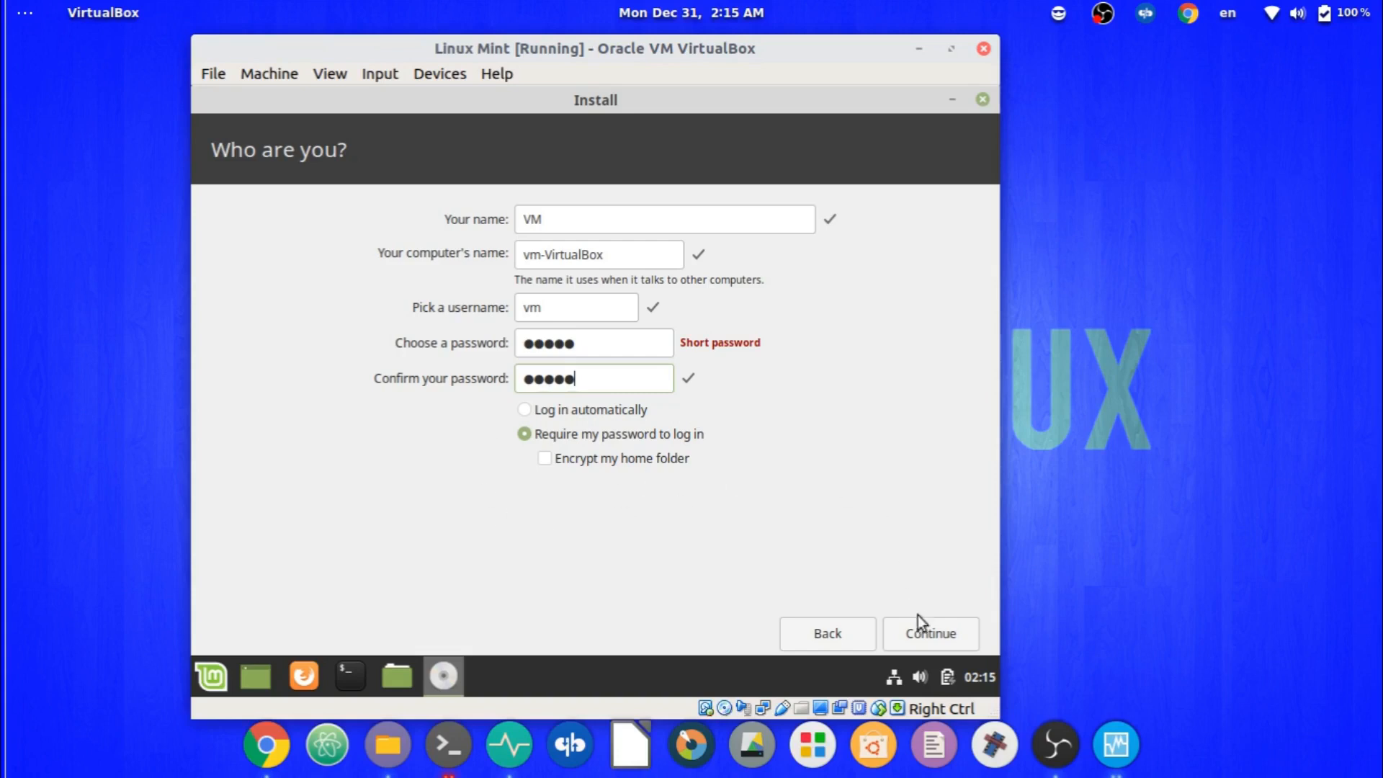
pyautogui.click(928, 631)
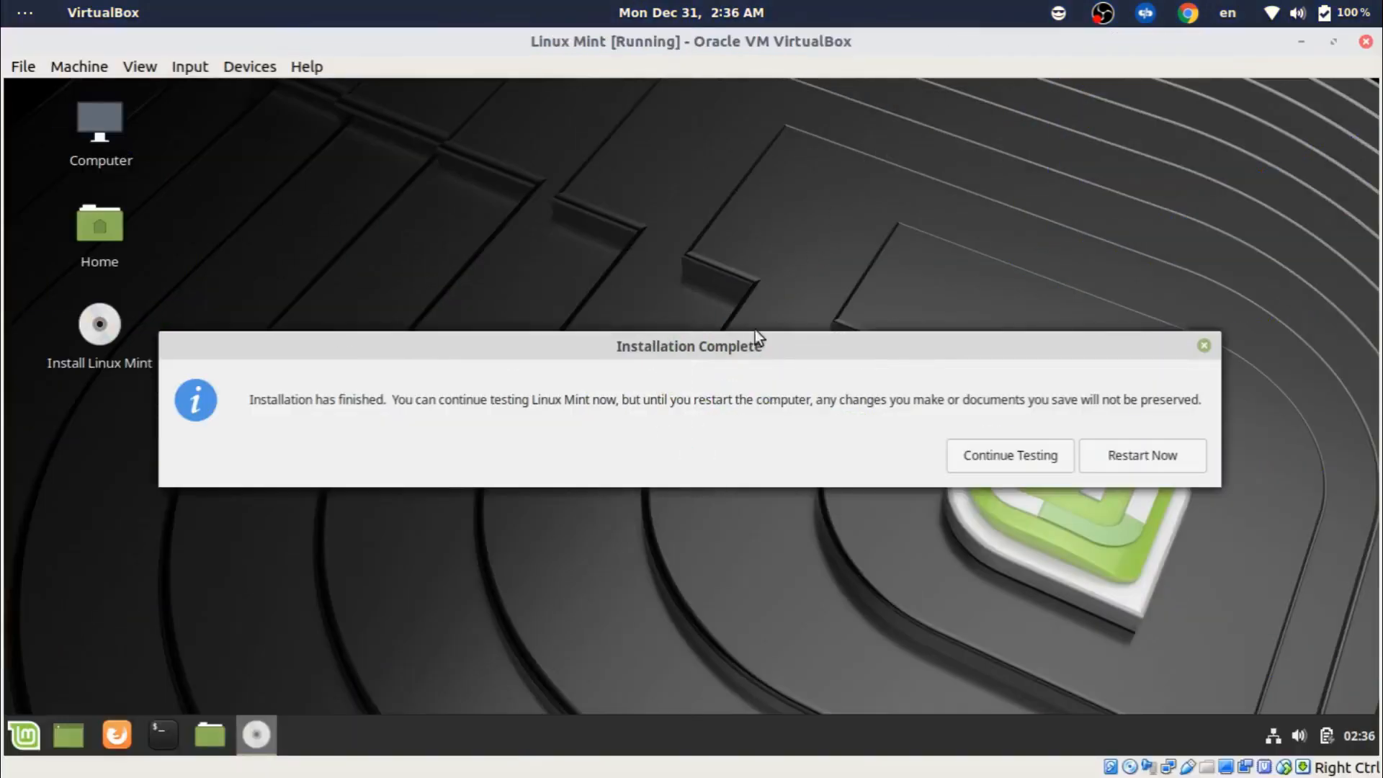
# Choose Restart Now in the Installation Complete dialog to reboot the virtual machine.
pyautogui.moveTo(733, 344)
pyautogui.mouseDown()
pyautogui.moveTo(709, 276)
pyautogui.moveTo(719, 336)
pyautogui.mouseUp()
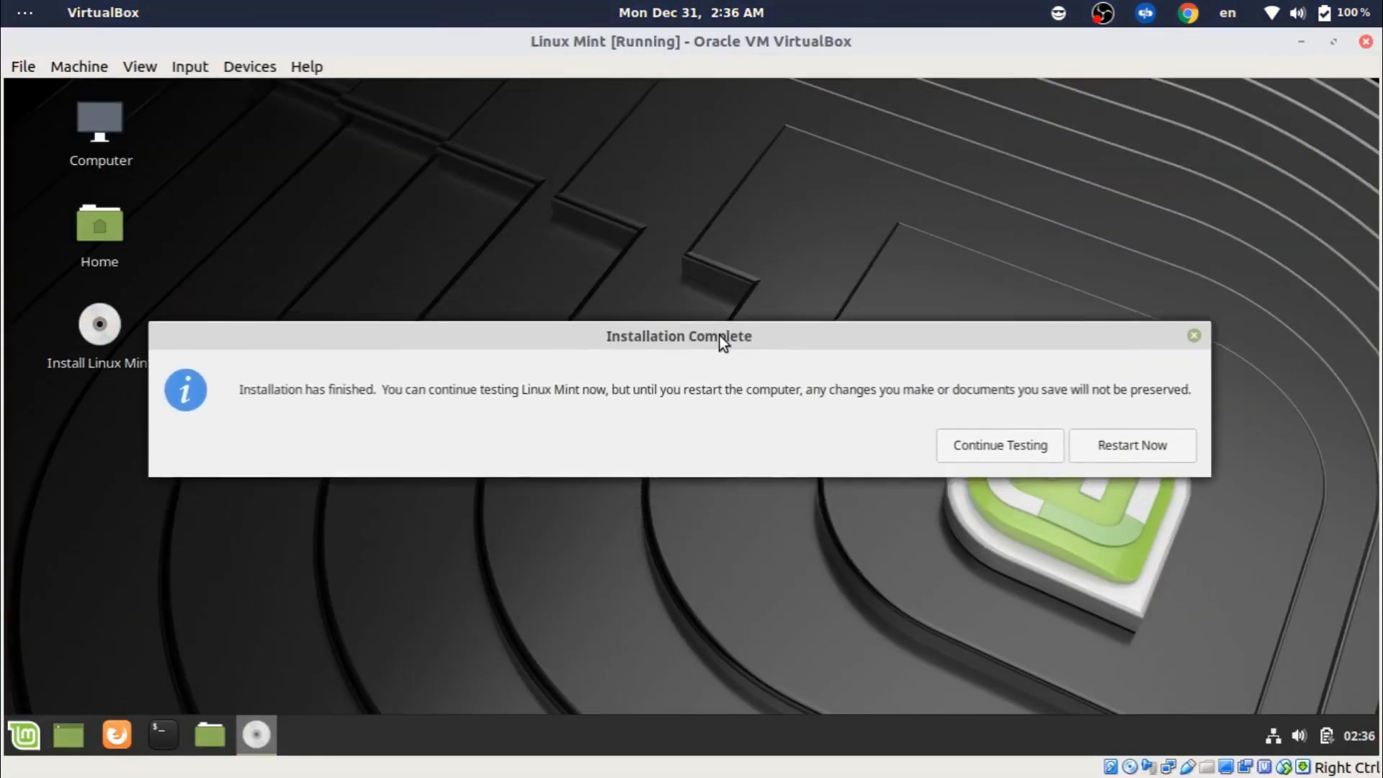
pyautogui.click(1127, 443)
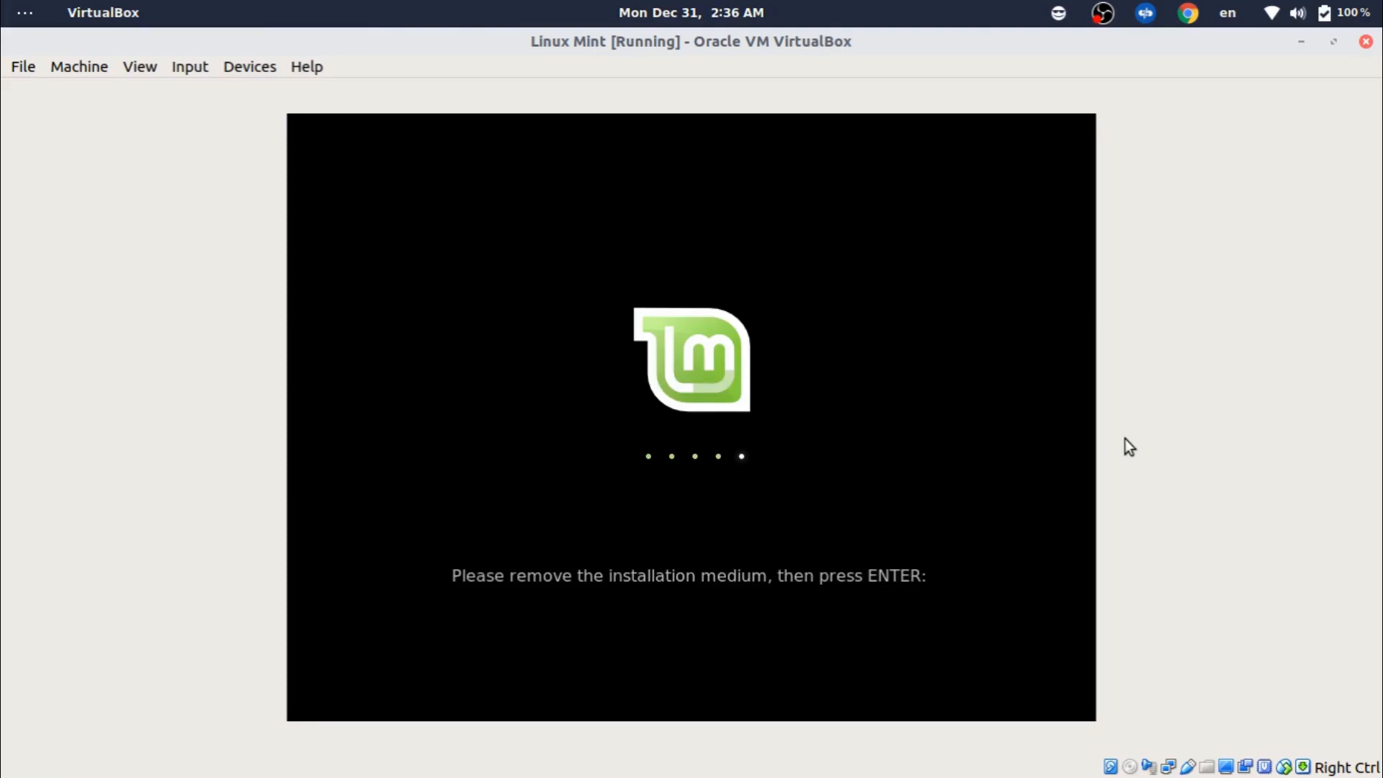
# Confirm the installation medium is removed, then minimize the VM window to reveal the VirtualBox Manager.
pyautogui.press('Return')
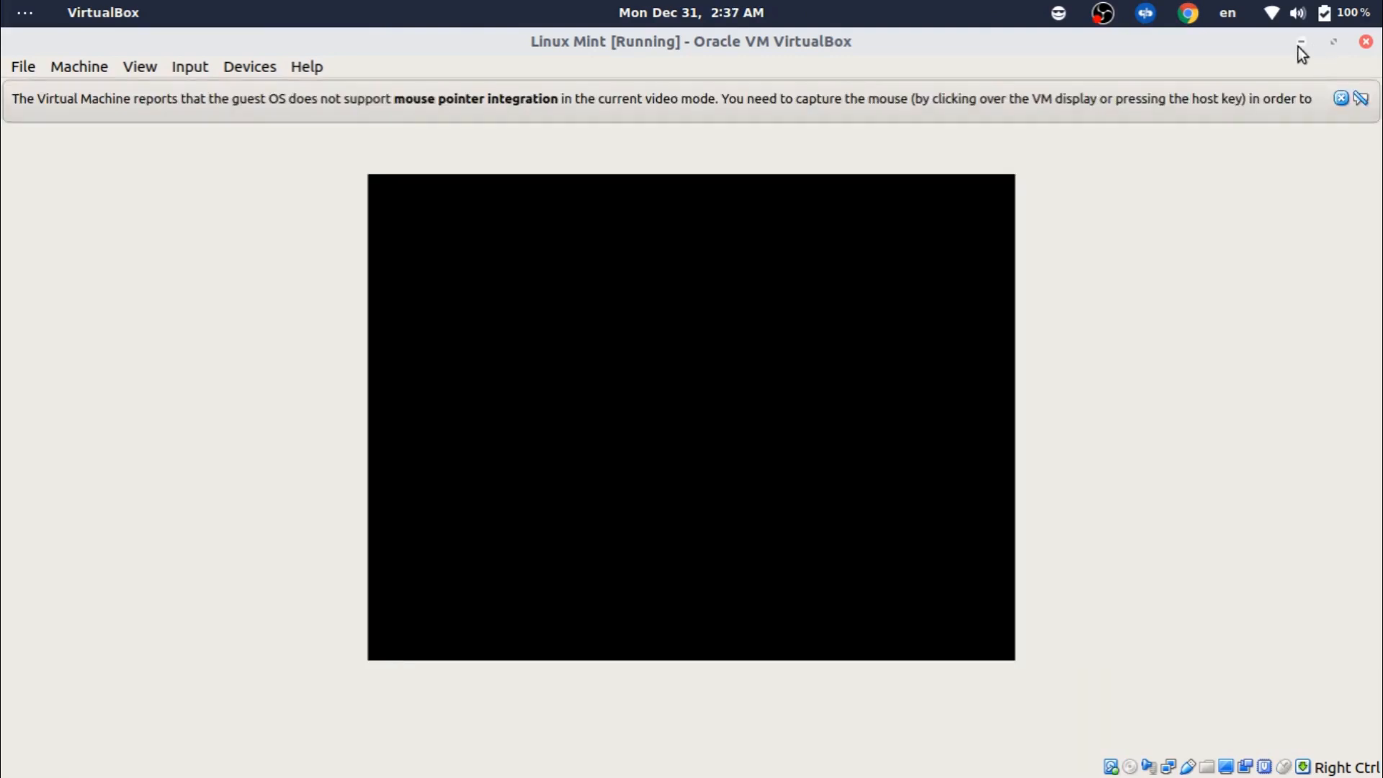
pyautogui.click(1299, 42)
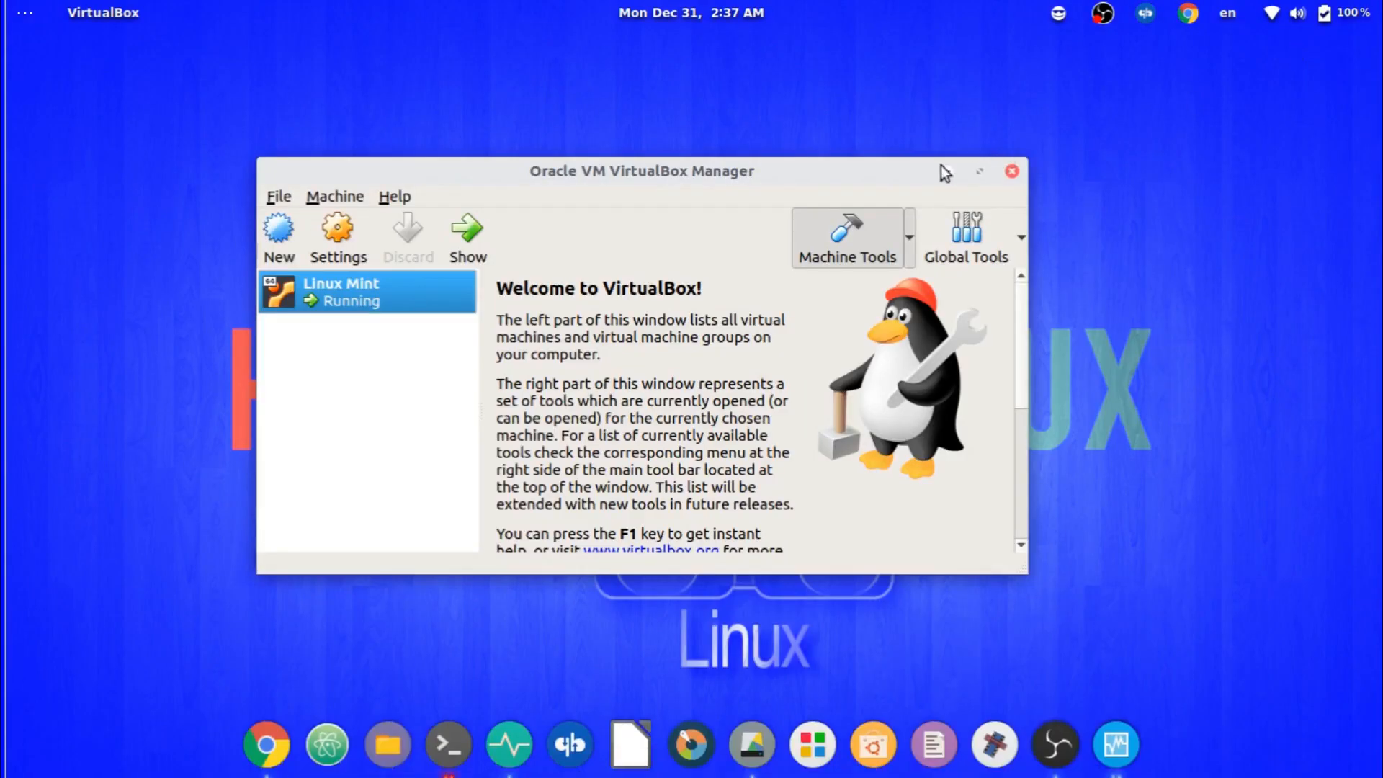